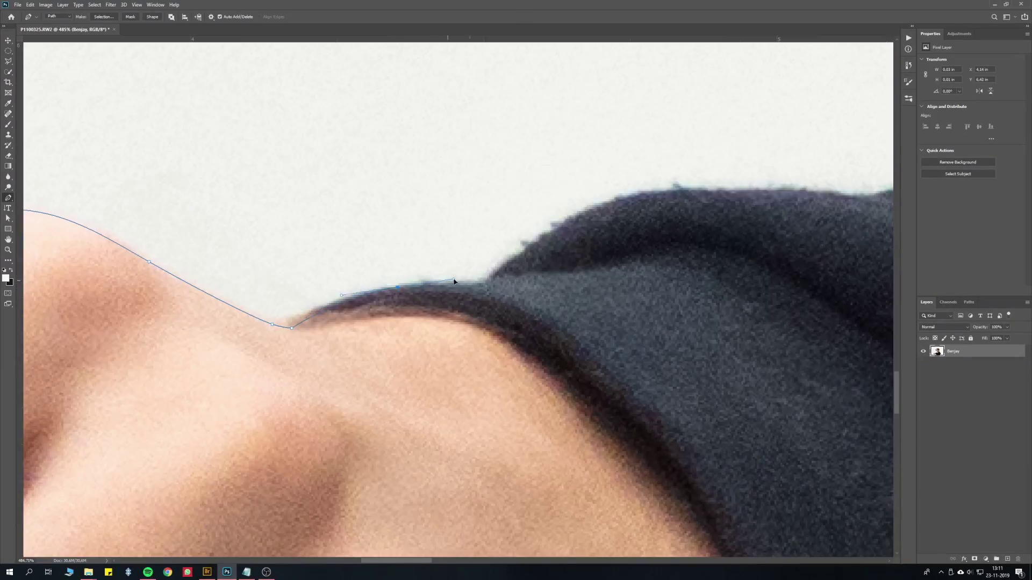
Step: Zoom in and out on the canvas to inspect the masked subject over the white fill
{"action": "scroll", "coordinate": [644, 118], "scroll_direction": "up", "scroll_amount": 2}
{"action": "scroll", "coordinate": [671, 107], "scroll_direction": "down", "scroll_amount": 2}
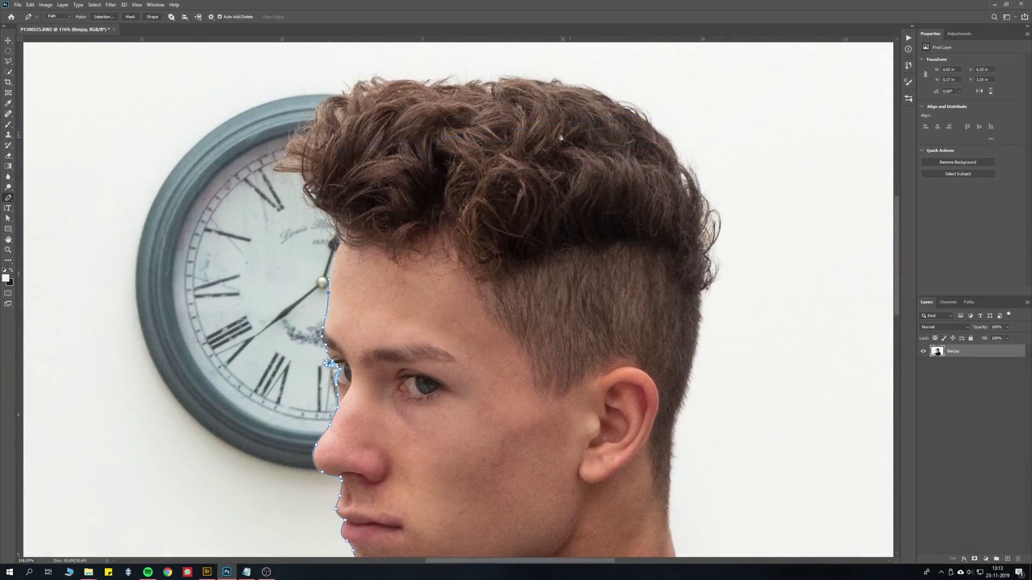
{"action": "scroll", "coordinate": [649, 71], "scroll_direction": "up", "scroll_amount": 2}
{"action": "scroll", "coordinate": [649, 71], "scroll_direction": "down", "scroll_amount": 1}
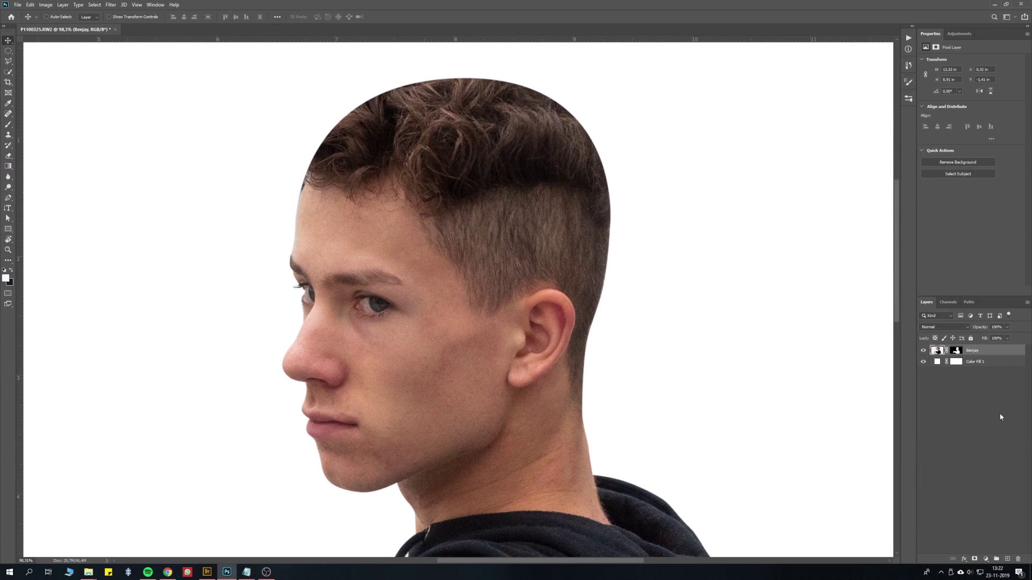
Step: Add a Solid Color fill layer using the skin tone sampled from the face
{"action": "left_click", "coordinate": [1001, 417]}
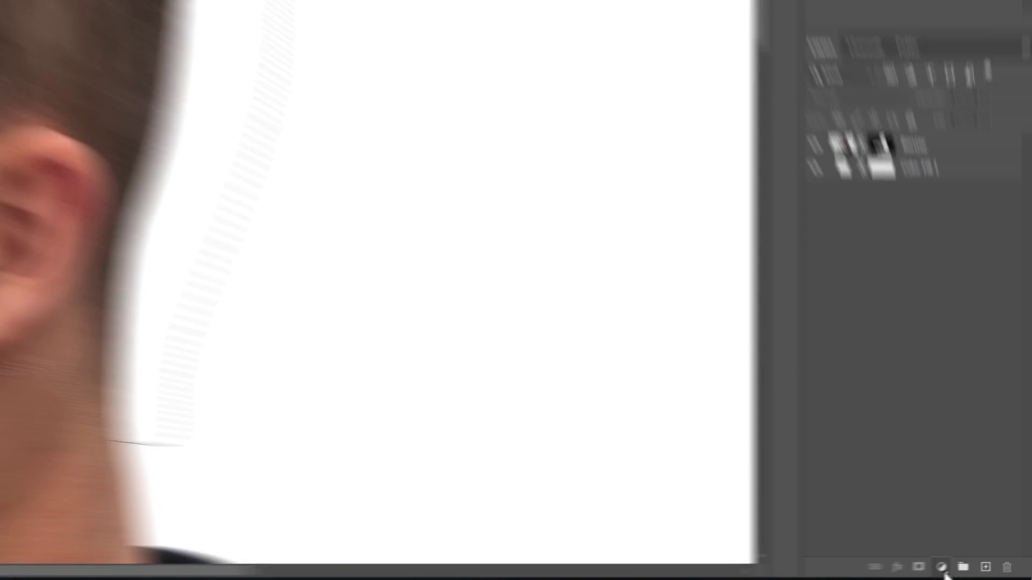
{"action": "left_click", "coordinate": [985, 559]}
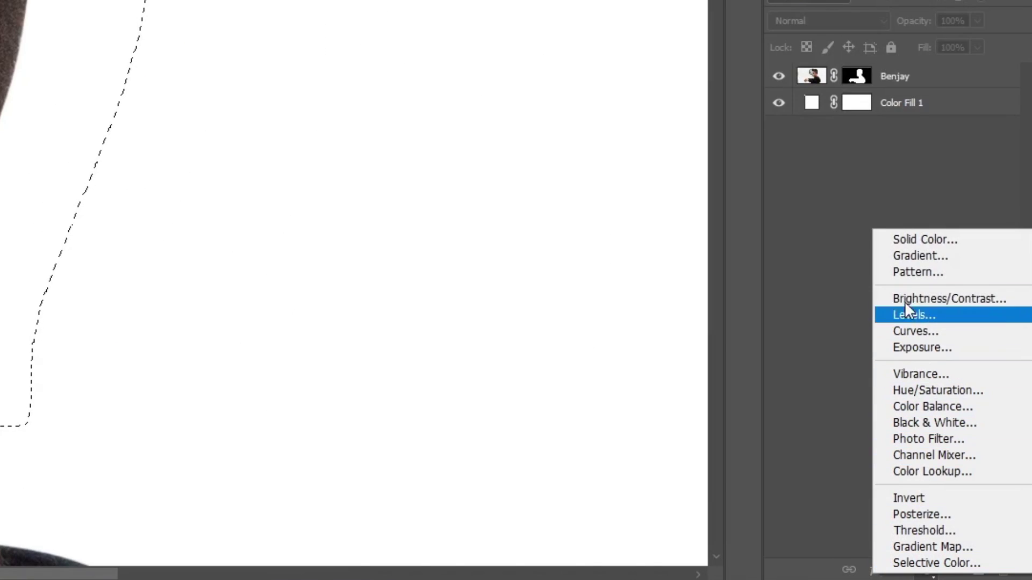
{"action": "left_click", "coordinate": [904, 240]}
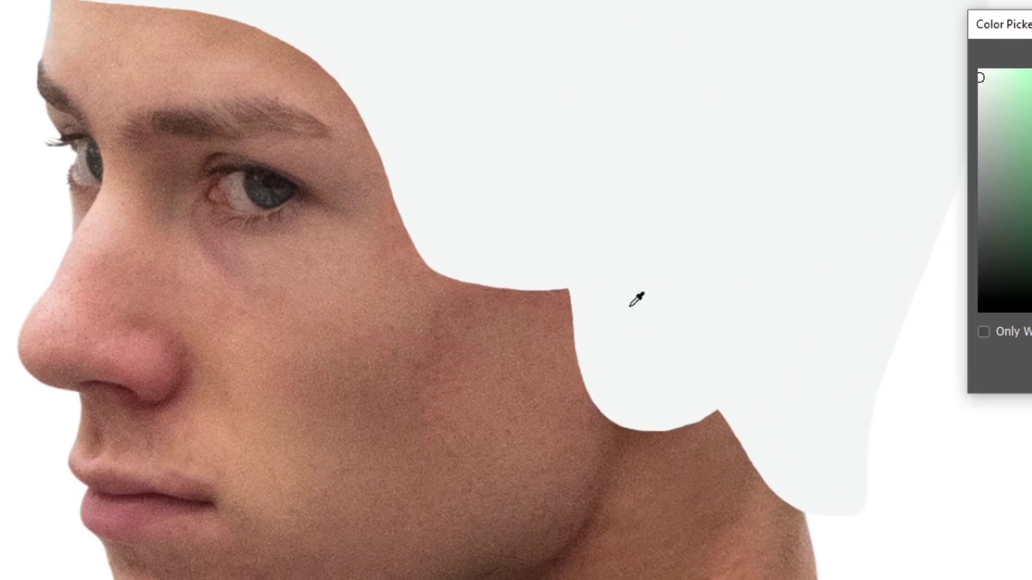
{"action": "left_click", "coordinate": [441, 295]}
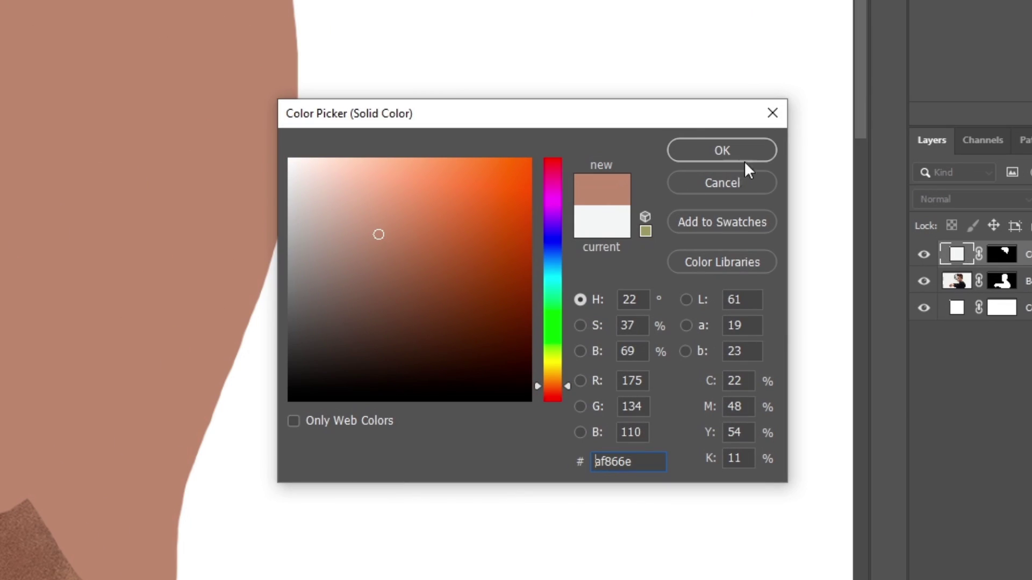
{"action": "left_click", "coordinate": [743, 160]}
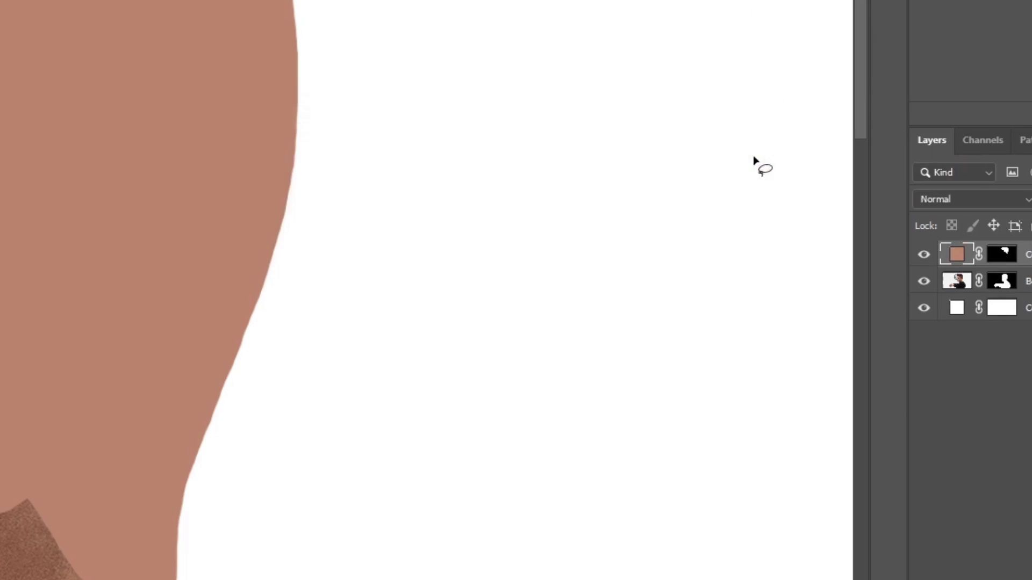
Step: Clip the fill layer to the cutout and rename it Head
{"action": "left_click", "coordinate": [833, 283], "text": "alt"}
{"action": "double_click", "coordinate": [831, 263]}
{"action": "type", "text": "Head"}
{"action": "key", "text": "Return"}
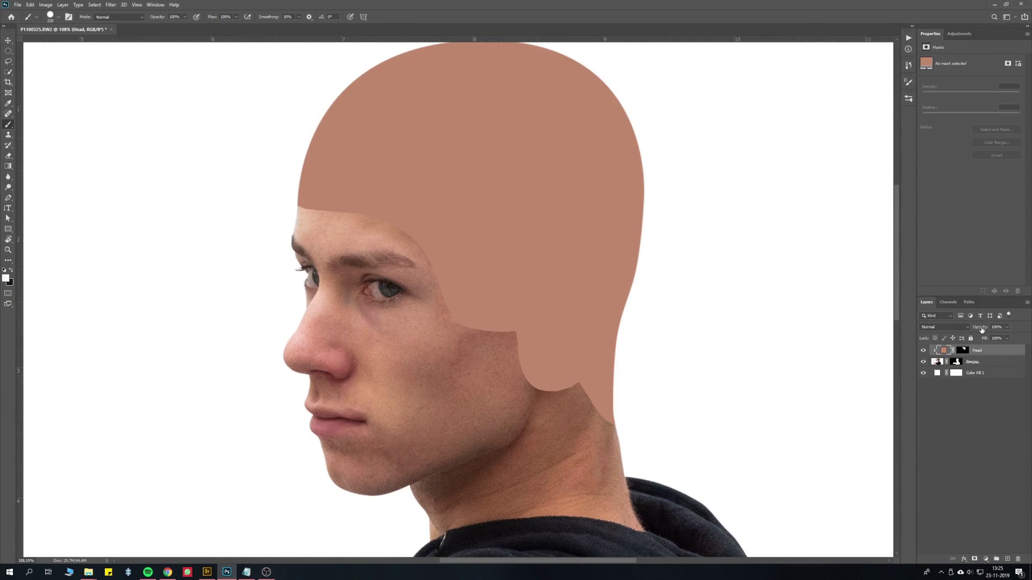
Step: Lower the Head layer's opacity and paint its mask to reveal the ear and ear lobe
{"action": "left_click_drag", "start_coordinate": [981, 329], "coordinate": [966, 331]}
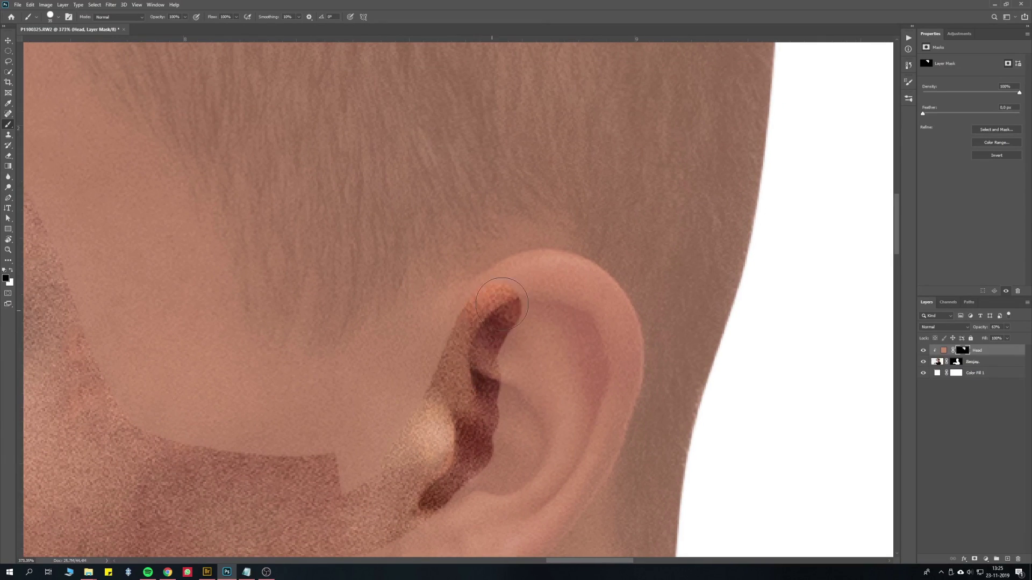
{"action": "mouse_move", "coordinate": [484, 322]}
{"action": "left_mouse_down"}
{"action": "mouse_move", "coordinate": [559, 258]}
{"action": "mouse_move", "coordinate": [503, 267]}
{"action": "left_mouse_up"}
{"action": "left_click_drag", "start_coordinate": [438, 382], "coordinate": [322, 425]}
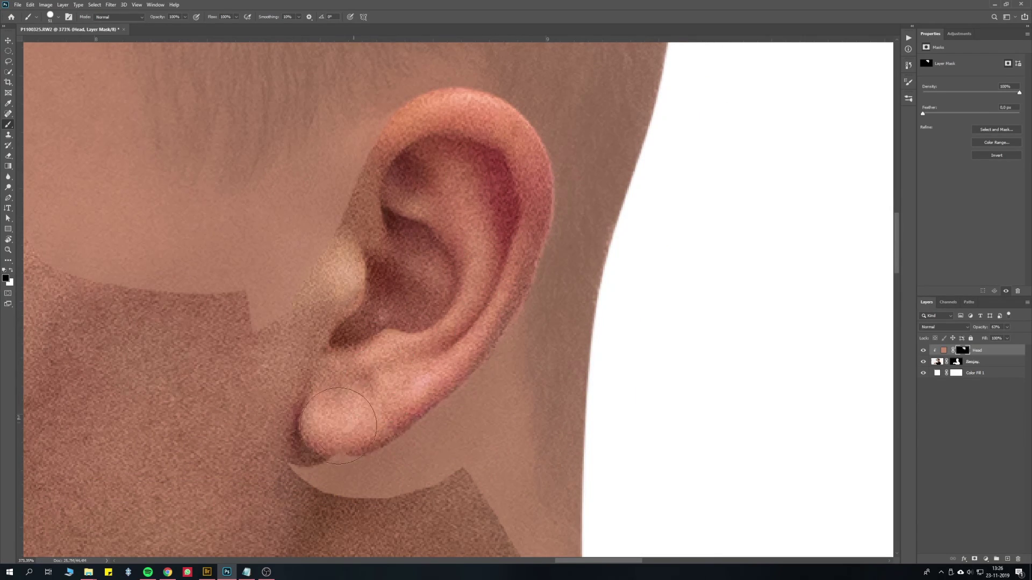
{"action": "scroll", "coordinate": [496, 391], "scroll_direction": "down", "scroll_amount": 8}
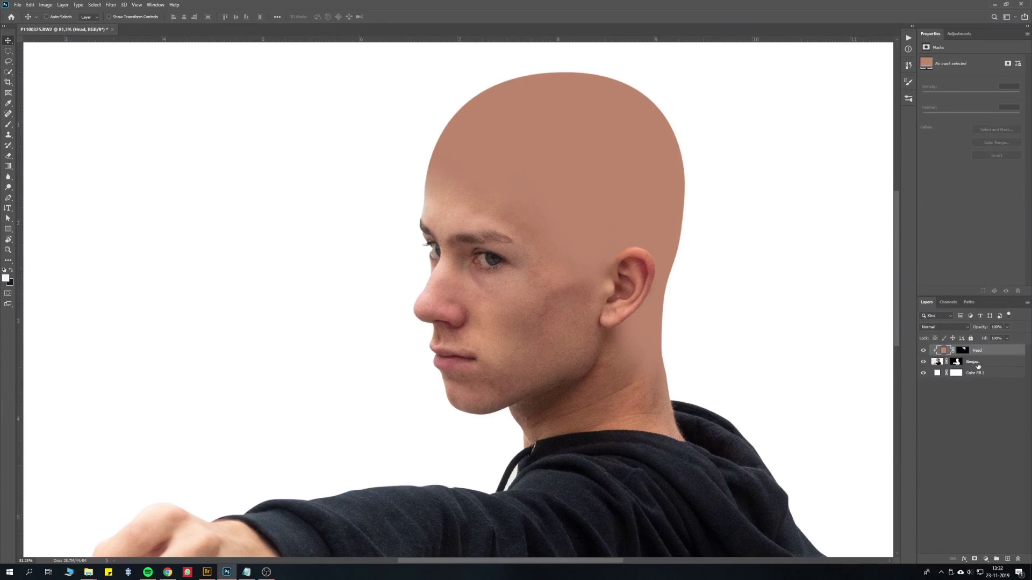
Step: Copy a lassoed patch of cheek skin onto a new layer named Skin above Head
{"action": "left_click", "coordinate": [978, 366]}
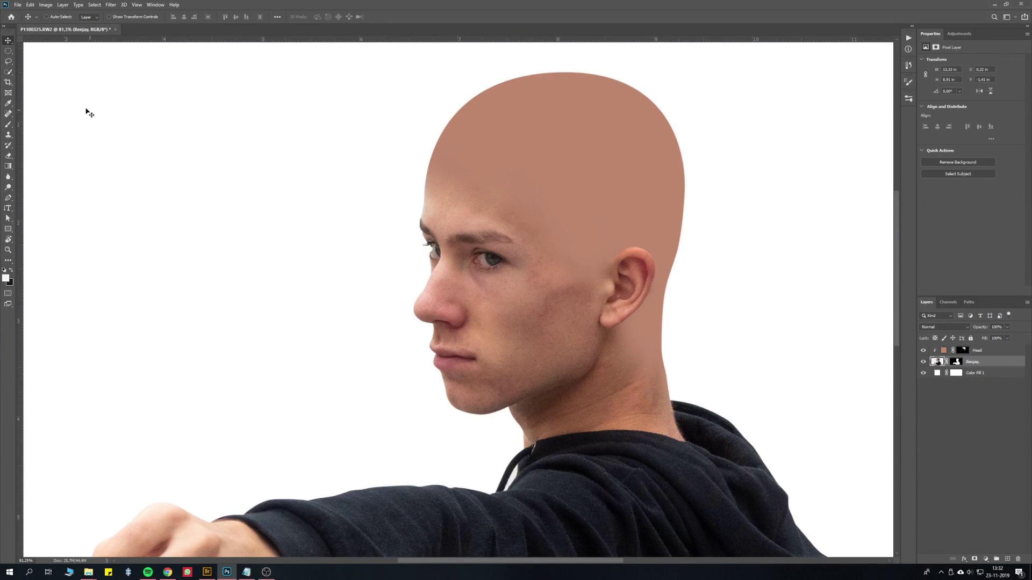
{"action": "scroll", "coordinate": [518, 269], "scroll_direction": "up", "scroll_amount": 3}
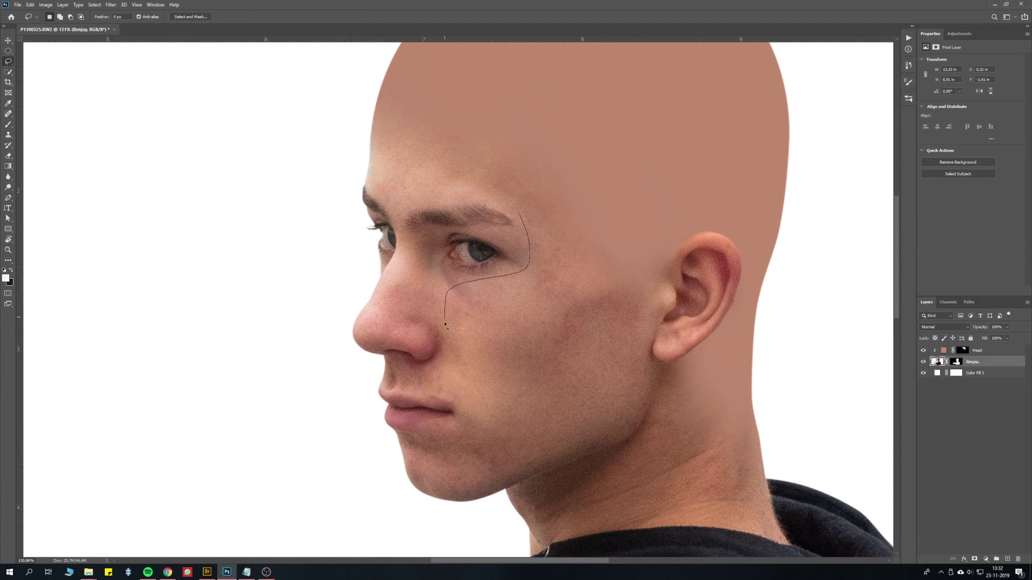
{"action": "mouse_move", "coordinate": [652, 298]}
{"action": "left_mouse_down"}
{"action": "mouse_move", "coordinate": [639, 253]}
{"action": "mouse_move", "coordinate": [575, 225]}
{"action": "left_mouse_up"}
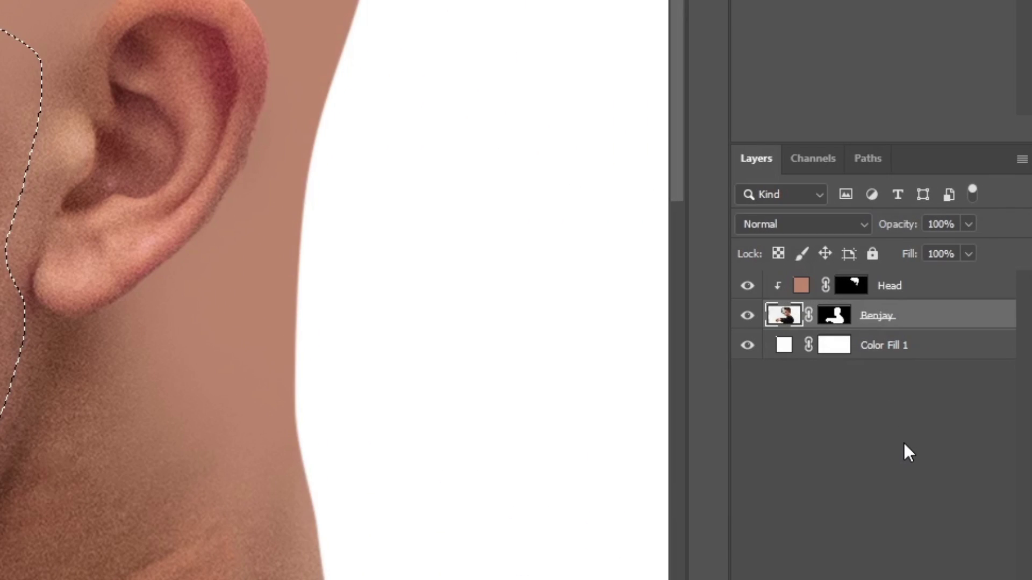
{"action": "key", "text": "ctrl+j"}
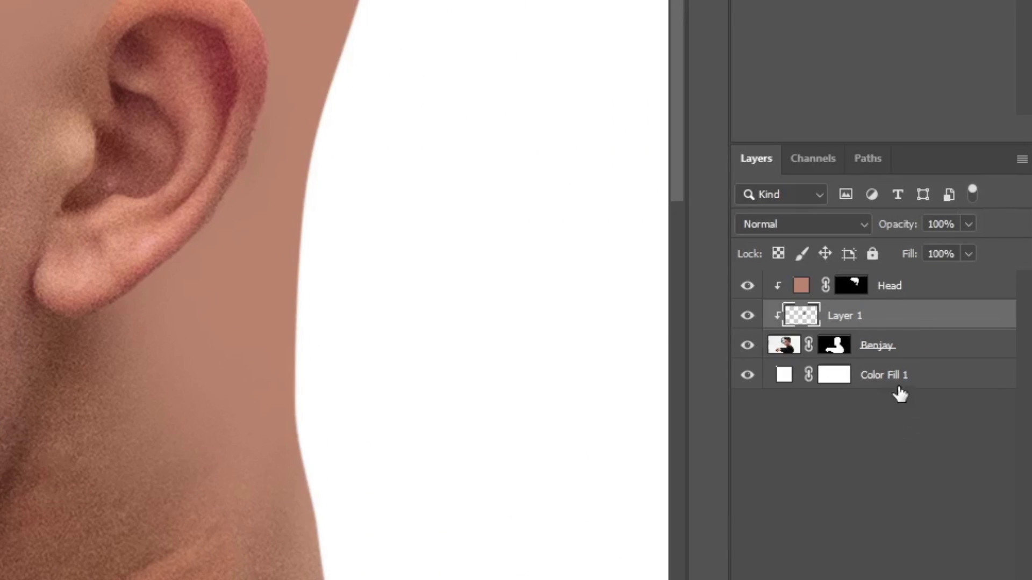
{"action": "left_click_drag", "start_coordinate": [851, 319], "coordinate": [893, 286]}
{"action": "double_click", "coordinate": [844, 285]}
{"action": "type", "text": "Skin"}
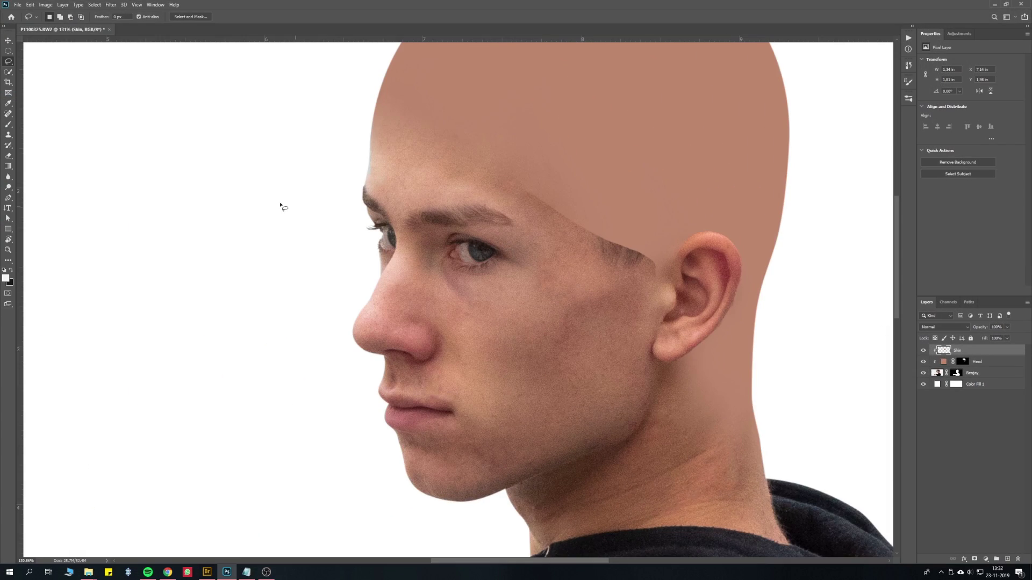
Step: Move the skin patch onto the scalp, soften its edges, and place a rotated duplicate patch
{"action": "left_click_drag", "start_coordinate": [279, 205], "coordinate": [613, 331]}
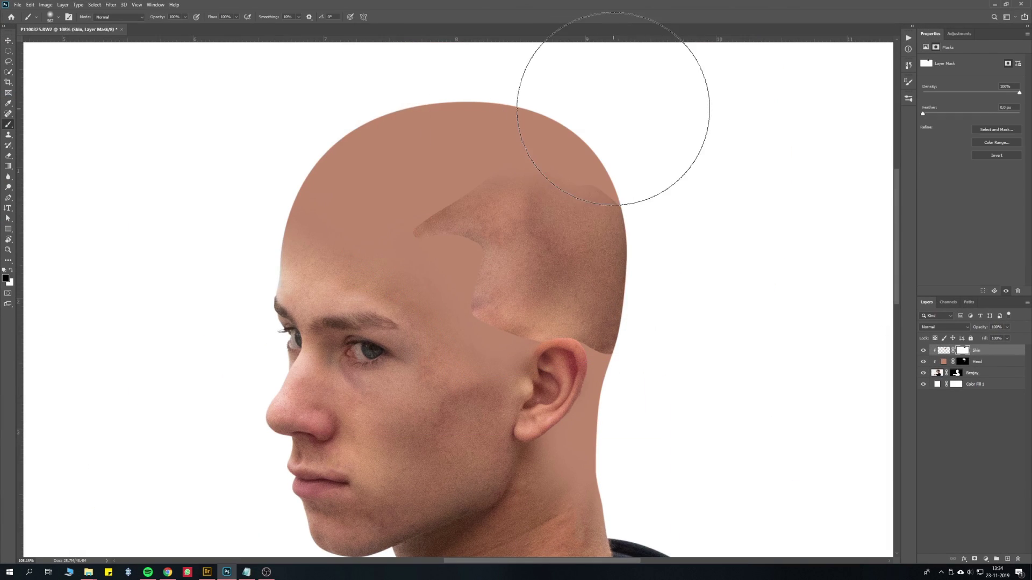
{"action": "left_click_drag", "start_coordinate": [633, 127], "coordinate": [457, 225]}
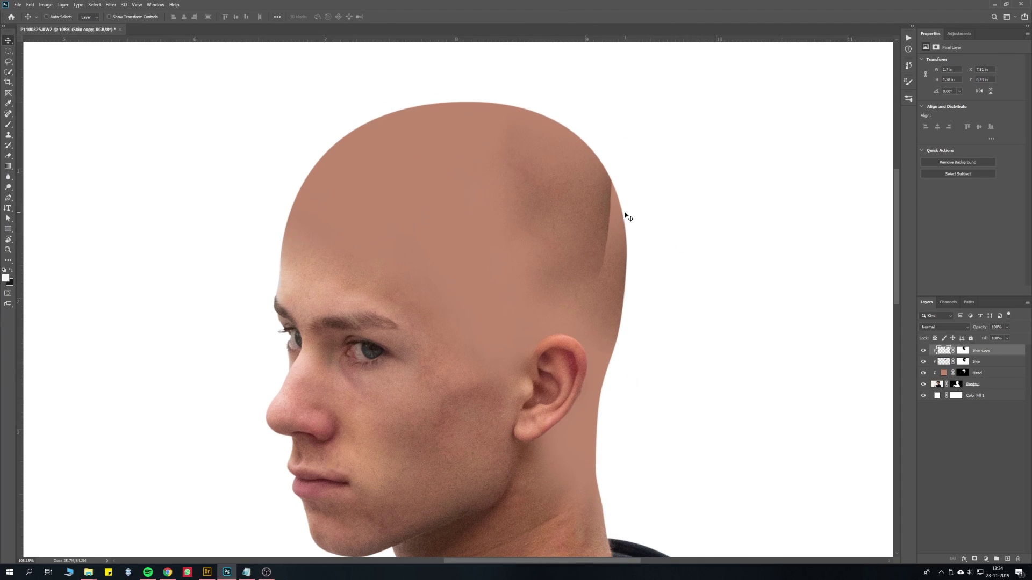
{"action": "key", "text": "ctrl+j"}
{"action": "key", "text": "ctrl+t"}
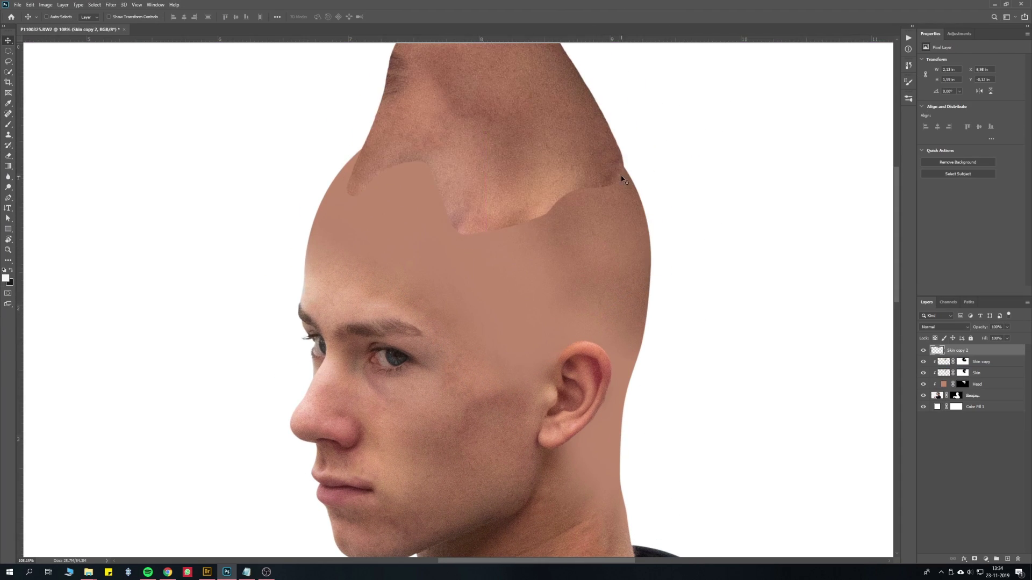
{"action": "left_click_drag", "start_coordinate": [591, 107], "coordinate": [609, 149]}
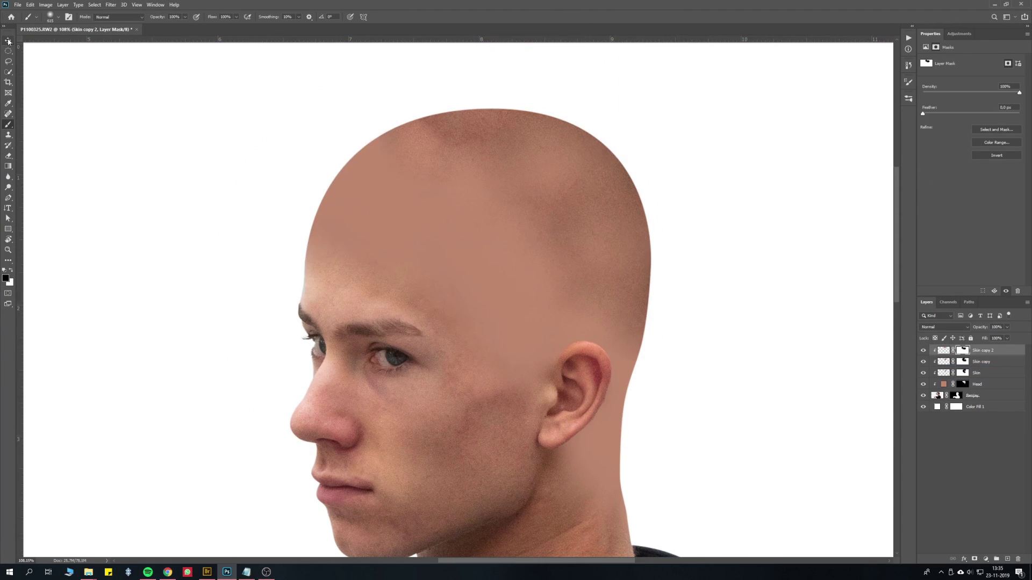
{"action": "scroll", "coordinate": [299, 461], "scroll_direction": "up", "scroll_amount": 4}
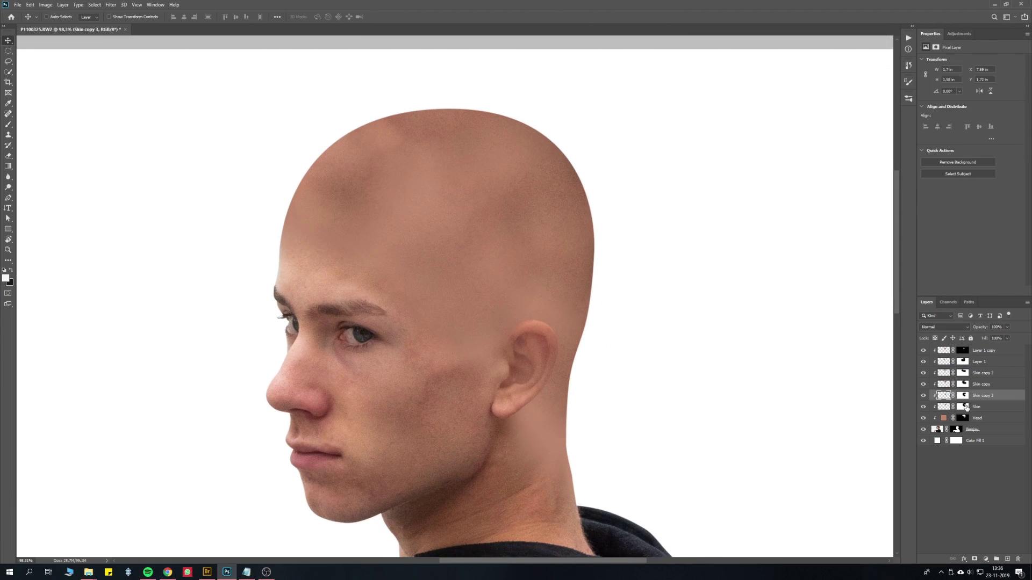
{"action": "scroll", "coordinate": [555, 157], "scroll_direction": "down", "scroll_amount": 5}
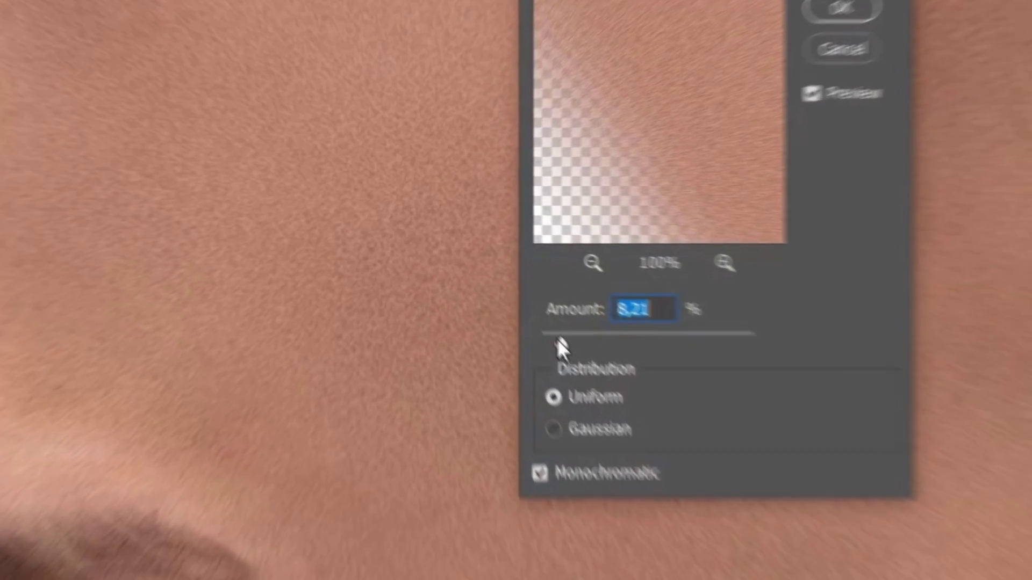
Step: Apply Add Noise at 6.30% and add a clipped Exposure layer brightened to +1.22
{"action": "left_click_drag", "start_coordinate": [461, 247], "coordinate": [460, 245]}
{"action": "left_click", "coordinate": [920, 3]}
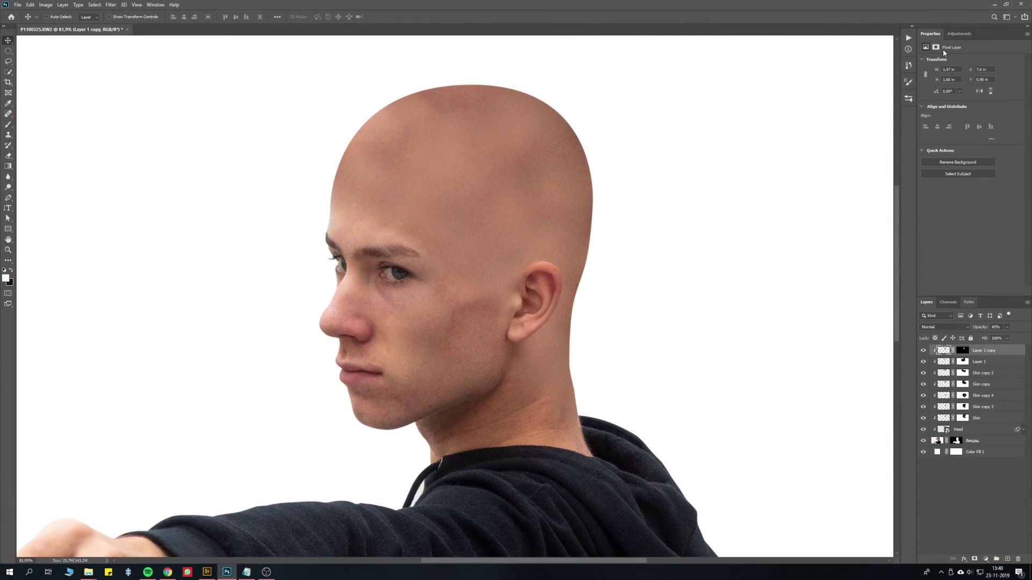
{"action": "left_click", "coordinate": [949, 32]}
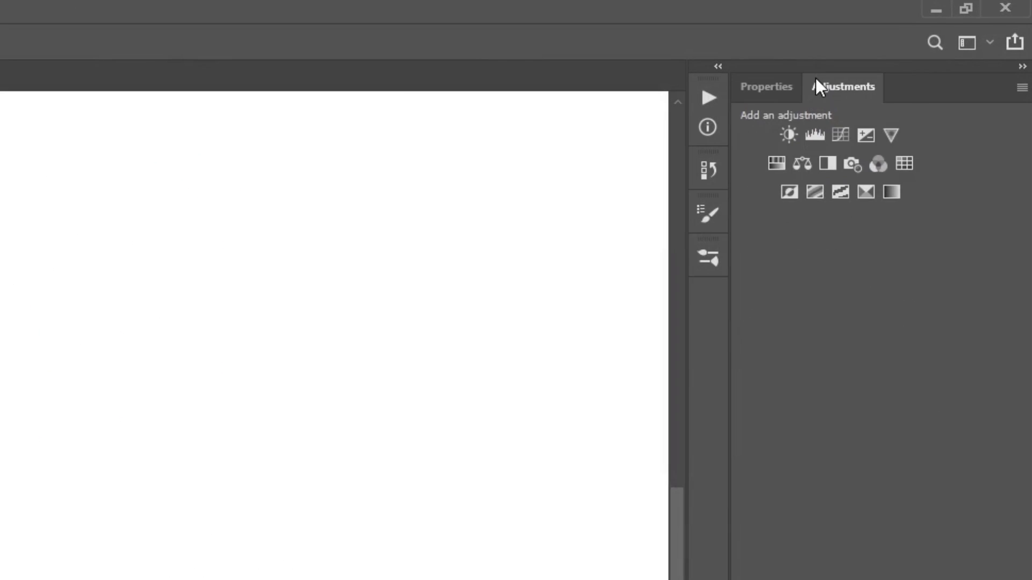
{"action": "left_click", "coordinate": [863, 140]}
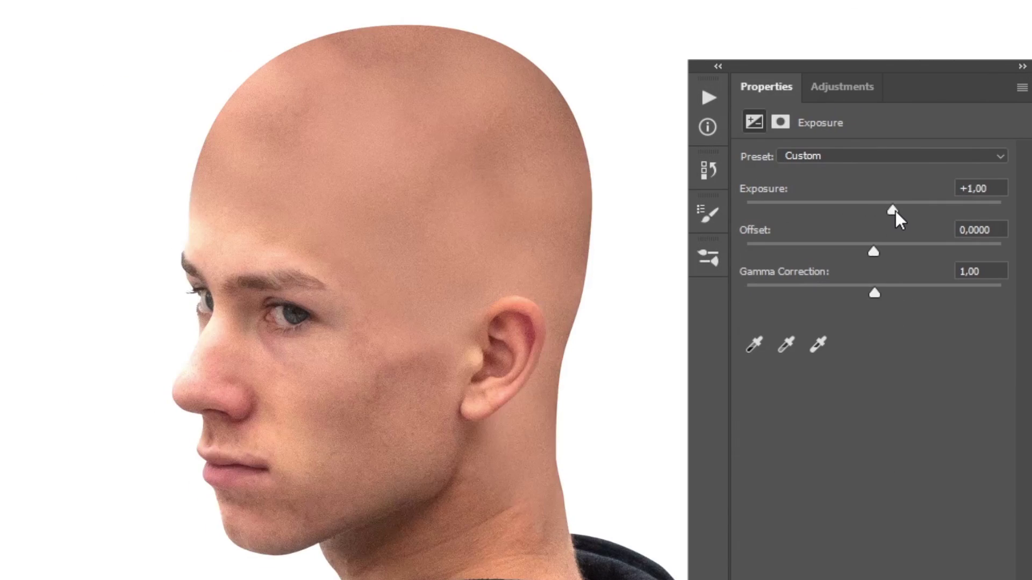
{"action": "left_click_drag", "start_coordinate": [895, 211], "coordinate": [897, 210]}
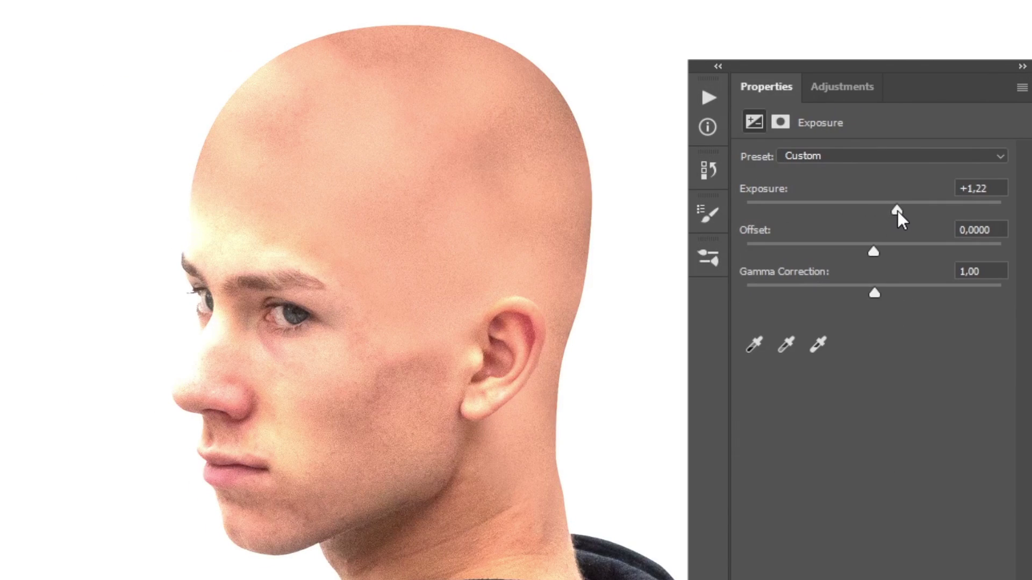
{"action": "left_click", "coordinate": [908, 251], "text": "alt"}
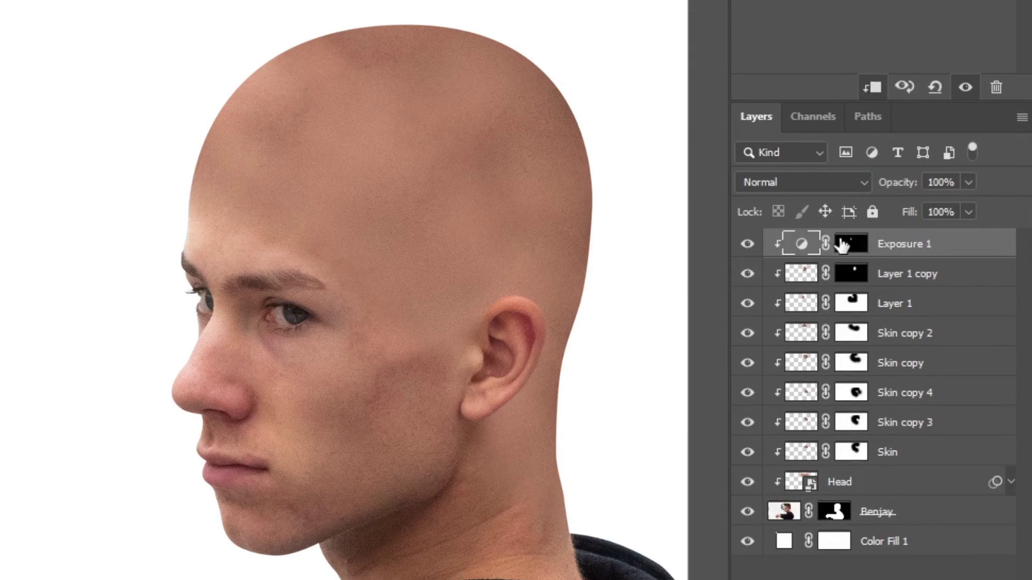
Step: Target the Exposure layer's mask and enlarge the brush for painting scalp highlights
{"action": "left_click", "coordinate": [841, 244]}
{"action": "scroll", "coordinate": [554, 29], "scroll_direction": "up", "scroll_amount": 2}
{"action": "key", "text": "bracketright"}
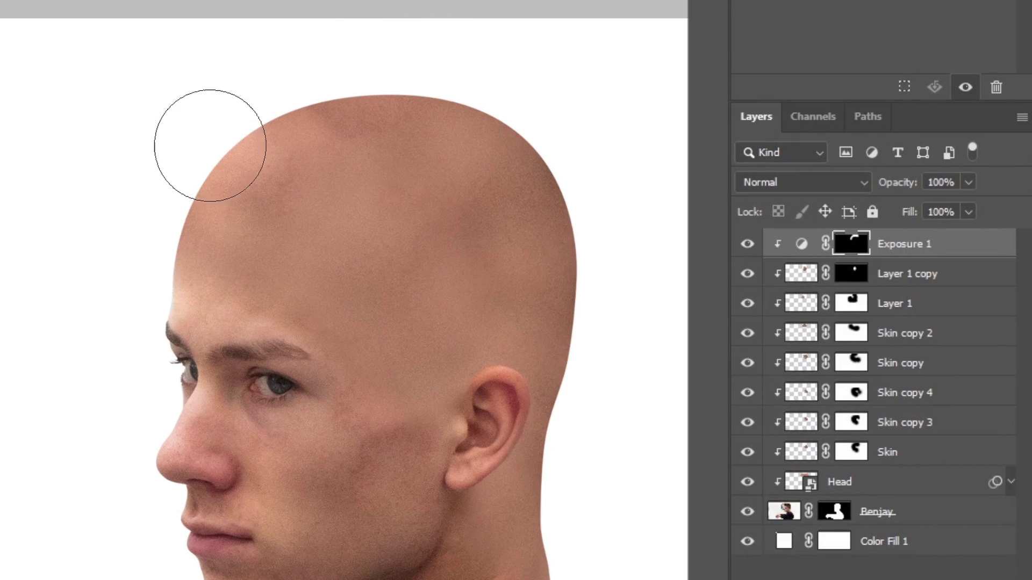
{"action": "key", "text": "bracketright"}
{"action": "scroll", "coordinate": [284, 176], "scroll_direction": "down", "scroll_amount": 3}
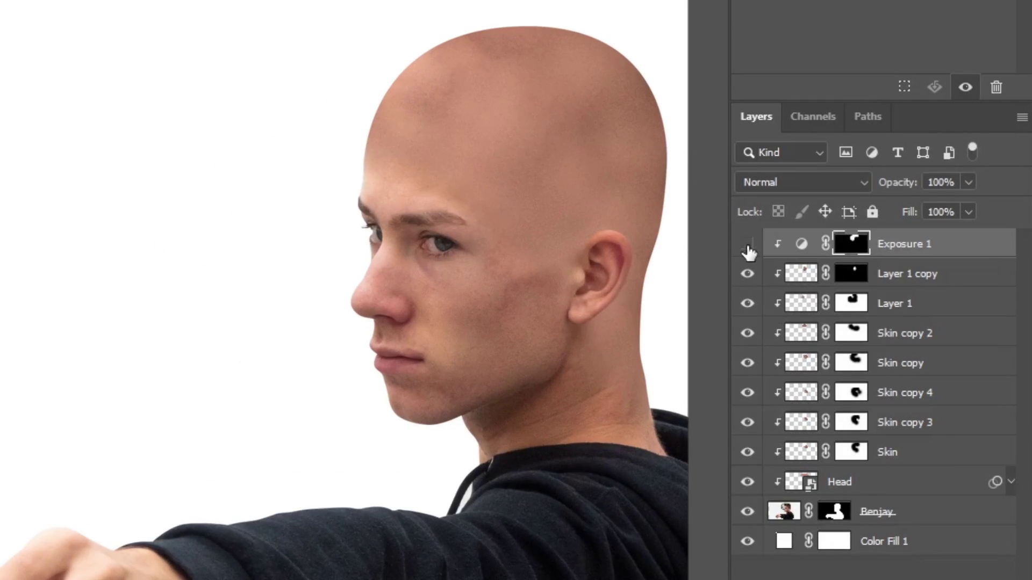
{"action": "scroll", "coordinate": [481, 258], "scroll_direction": "up", "scroll_amount": 3}
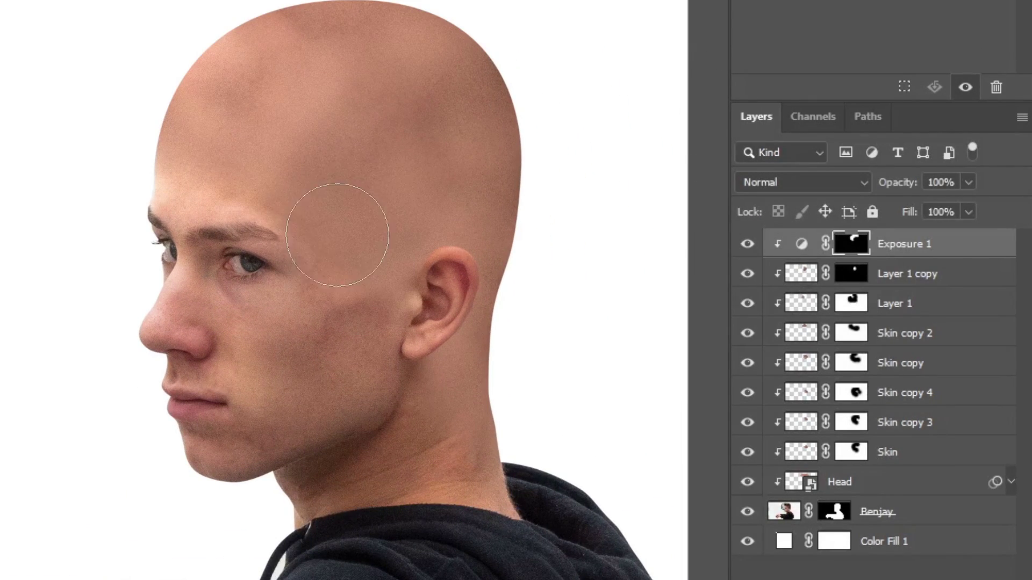
{"action": "scroll", "coordinate": [451, 195], "scroll_direction": "up", "scroll_amount": 2}
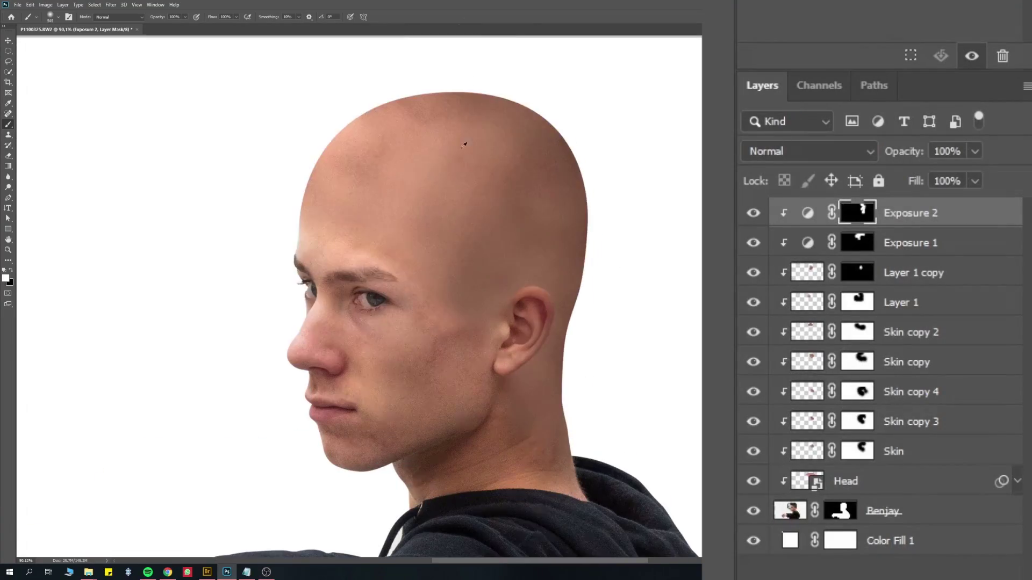
{"action": "right_click", "coordinate": [532, 379], "text": "alt"}
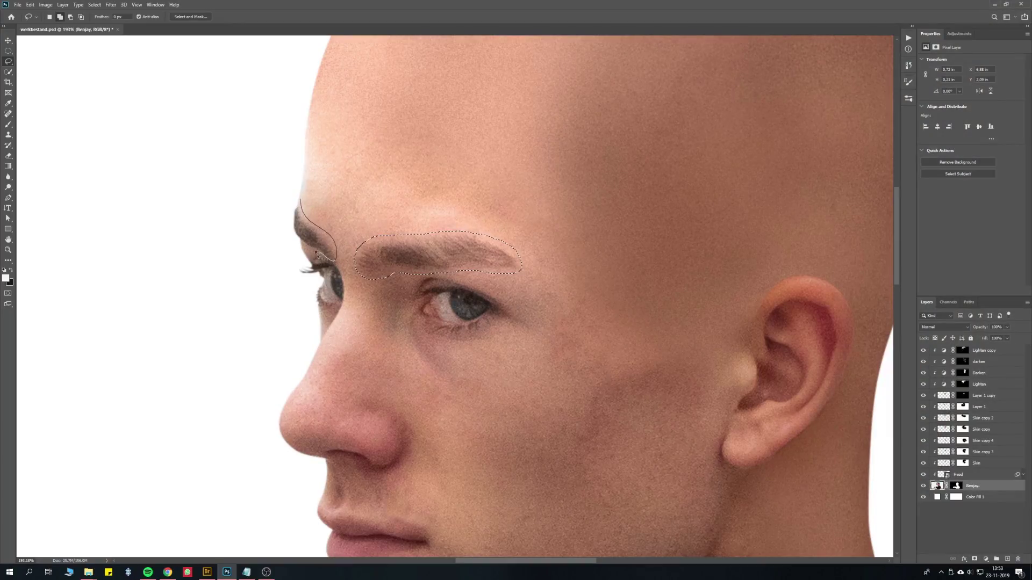
{"action": "key", "text": "shift+F5"}
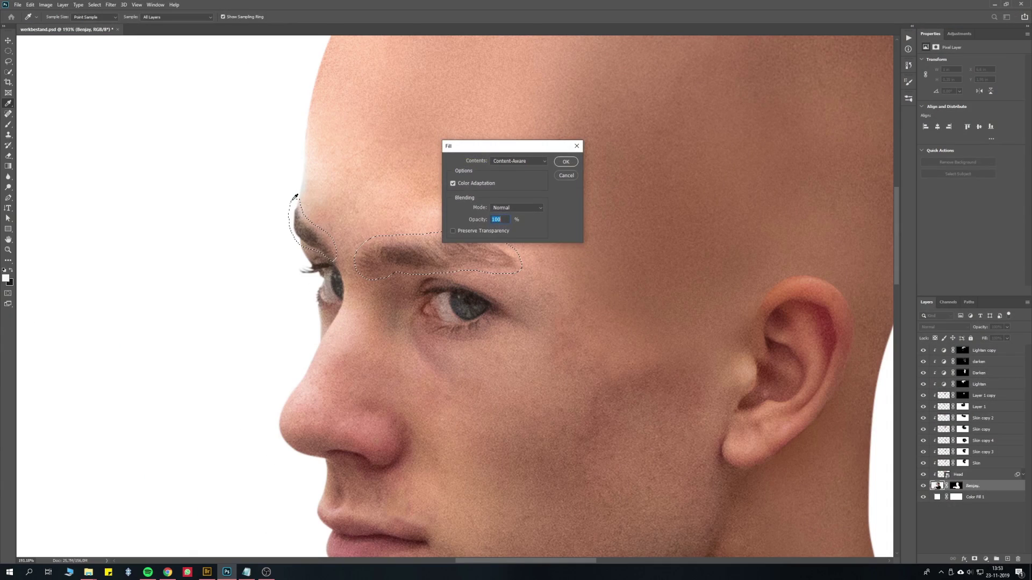
{"action": "key", "text": "Return"}
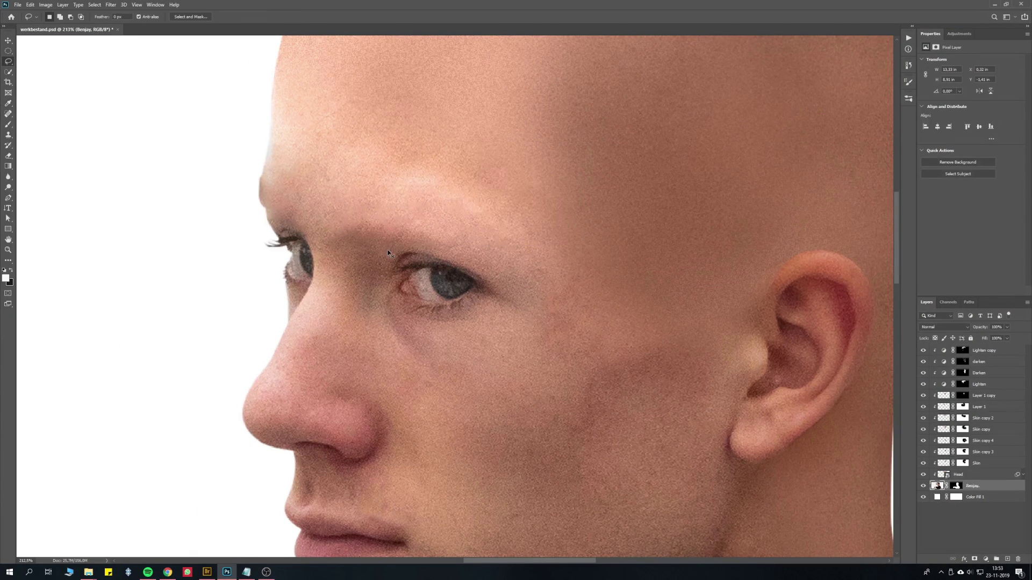
{"action": "scroll", "coordinate": [388, 253], "scroll_direction": "down", "scroll_amount": 10}
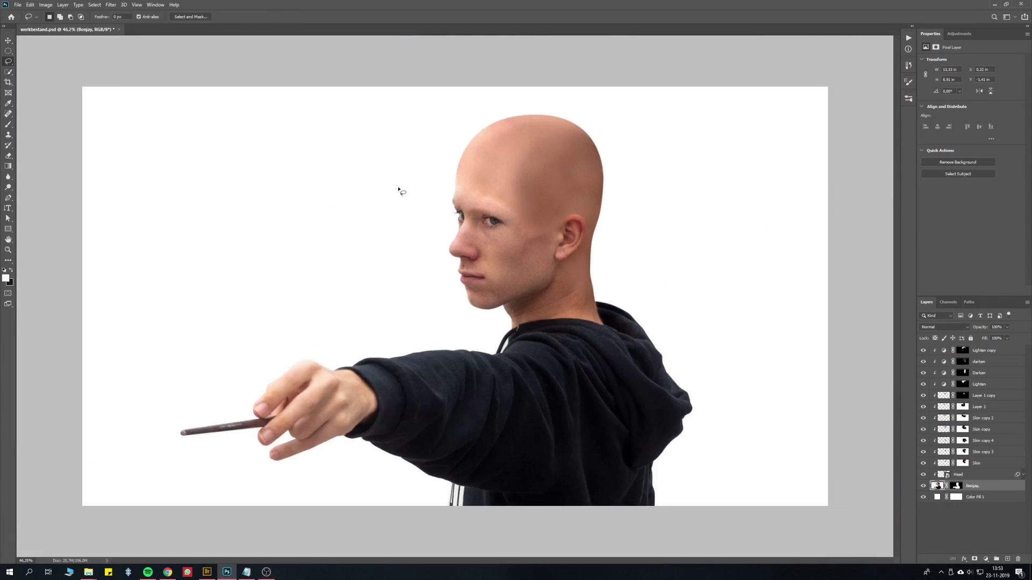
{"action": "scroll", "coordinate": [451, 182], "scroll_direction": "up", "scroll_amount": 12}
{"action": "key", "text": "b"}
{"action": "key", "text": "ctrl+backslash"}
{"action": "key", "text": "x"}
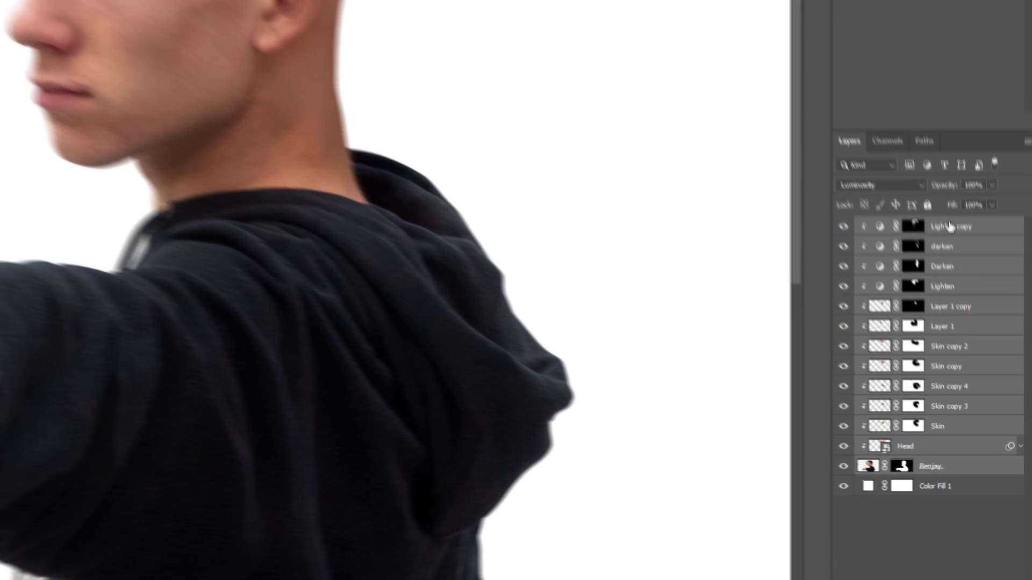
Step: Convert the selected layers to a Smart Object and clip Vibrance 1 to it at Saturation -67
{"action": "right_click", "coordinate": [947, 217]}
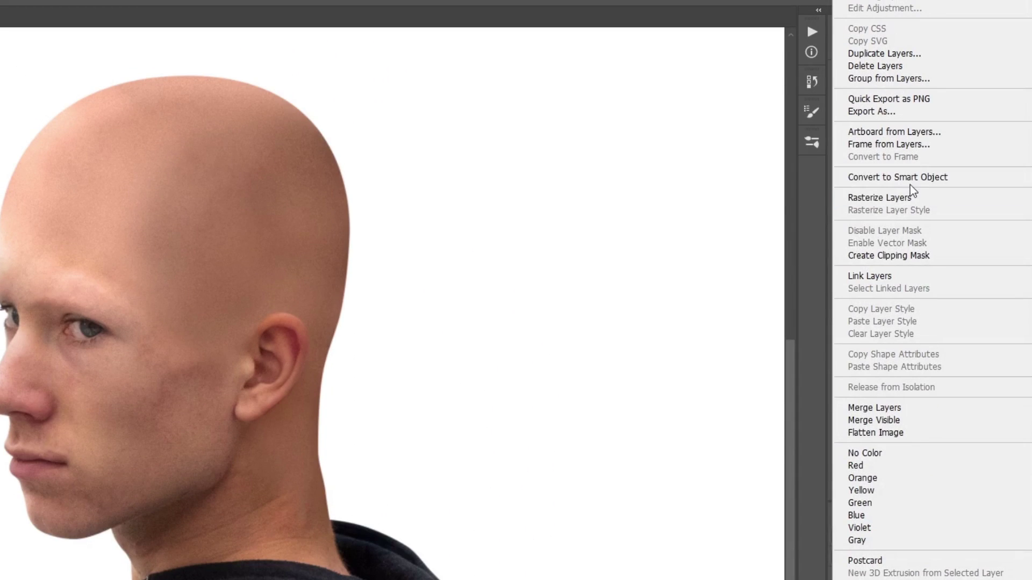
{"action": "left_click", "coordinate": [910, 181]}
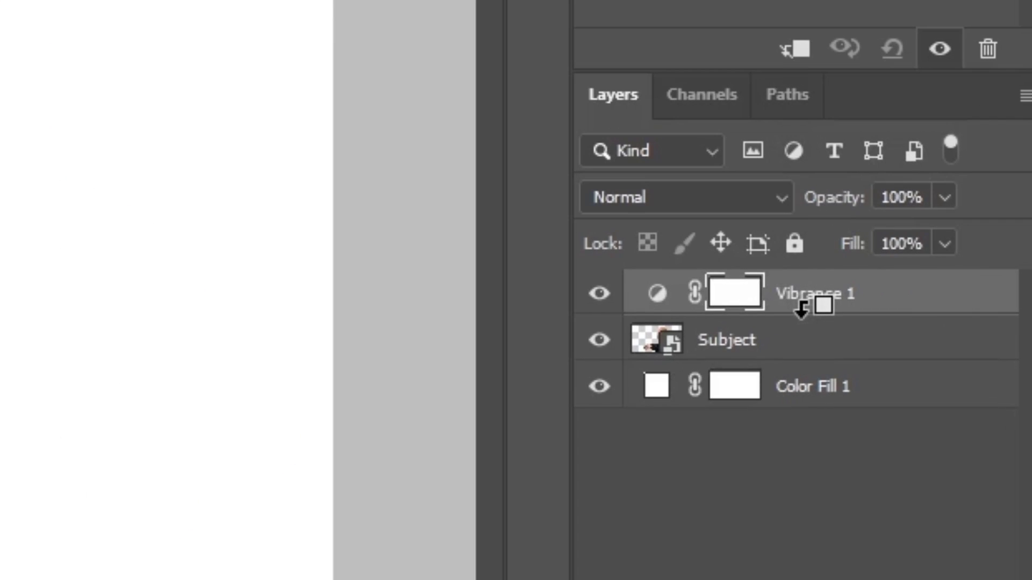
{"action": "left_click", "coordinate": [896, 309], "text": "alt"}
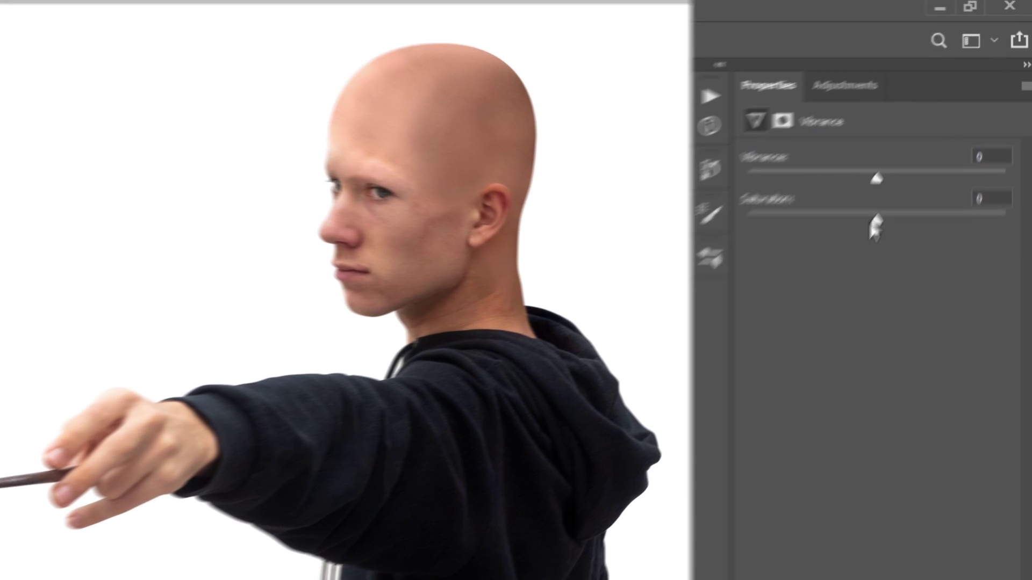
{"action": "left_click_drag", "start_coordinate": [866, 234], "coordinate": [808, 231]}
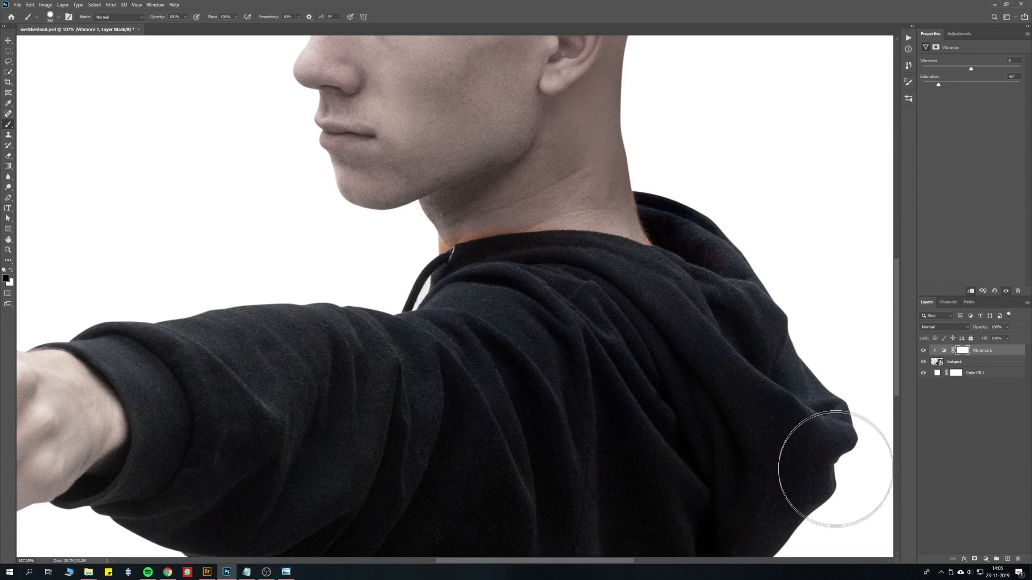
Step: Switch to white and shrink the brush for painting the Vibrance mask
{"action": "scroll", "coordinate": [834, 461], "scroll_direction": "up", "scroll_amount": 2}
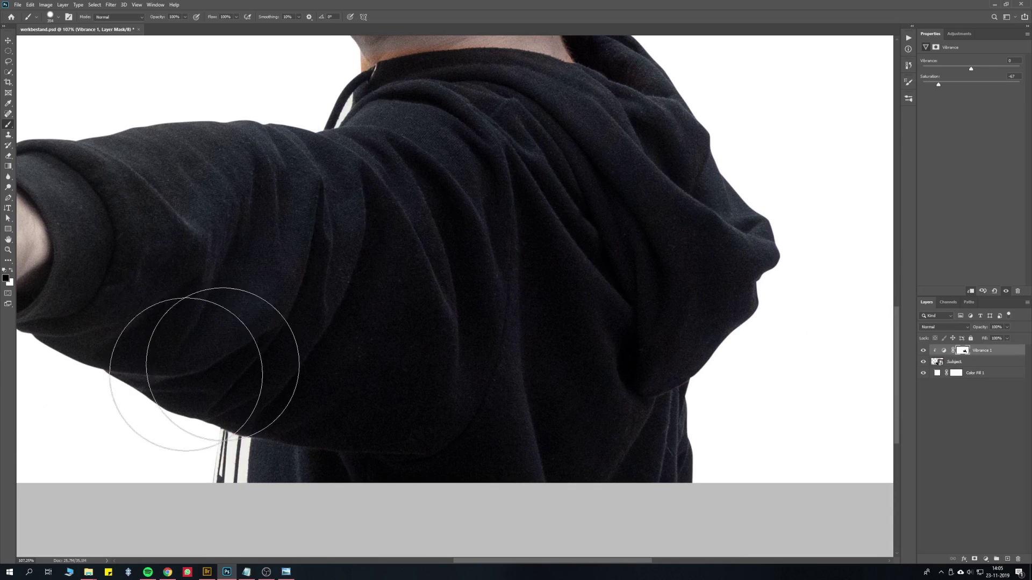
{"action": "scroll", "coordinate": [268, 220], "scroll_direction": "up", "scroll_amount": 3}
{"action": "scroll", "coordinate": [334, 311], "scroll_direction": "left", "scroll_amount": 3}
{"action": "key", "text": "x"}
{"action": "scroll", "coordinate": [334, 311], "scroll_direction": "left", "scroll_amount": 4}
{"action": "right_click", "coordinate": [426, 396], "text": "alt"}
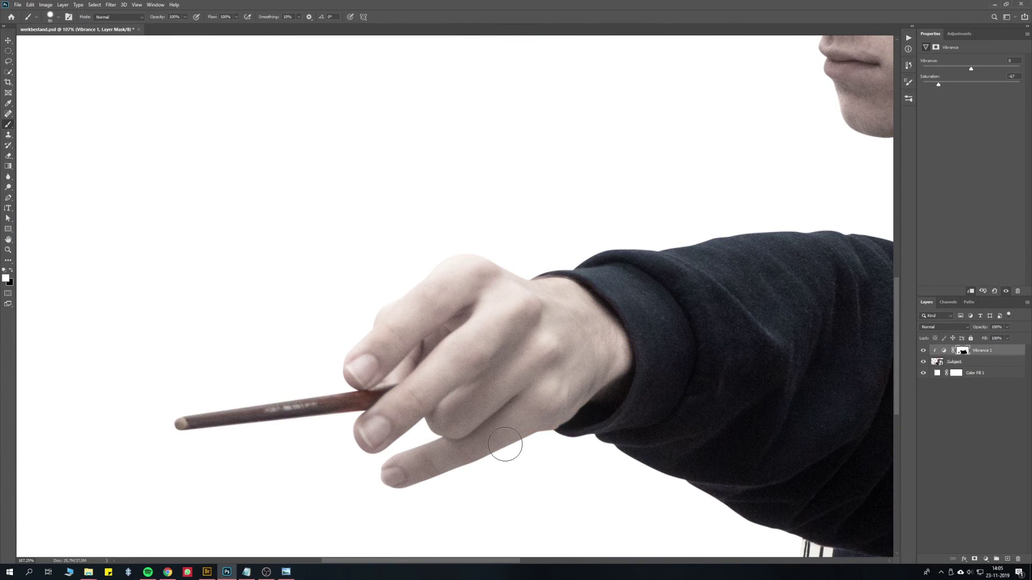
{"action": "scroll", "coordinate": [505, 443], "scroll_direction": "up", "scroll_amount": 3}
{"action": "scroll", "coordinate": [354, 400], "scroll_direction": "right", "scroll_amount": 6}
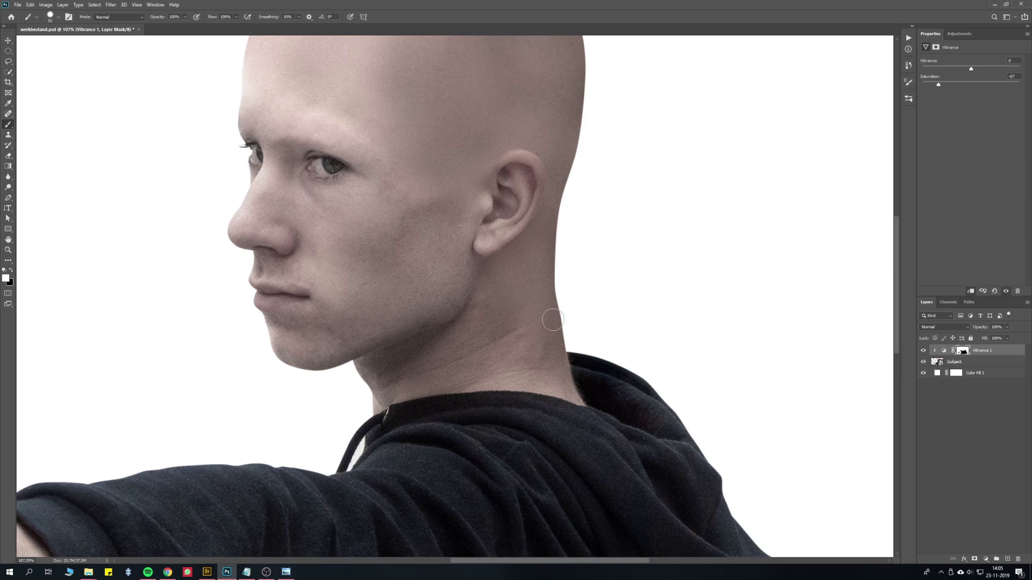
Step: Enlarge the brush and keep painting the Vibrance mask so the lips stay red
{"action": "scroll", "coordinate": [545, 237], "scroll_direction": "down", "scroll_amount": 2}
{"action": "scroll", "coordinate": [376, 311], "scroll_direction": "up", "scroll_amount": 2}
{"action": "right_click", "coordinate": [364, 308]}
{"action": "key", "text": "Escape"}
{"action": "scroll", "coordinate": [363, 321], "scroll_direction": "up", "scroll_amount": 2}
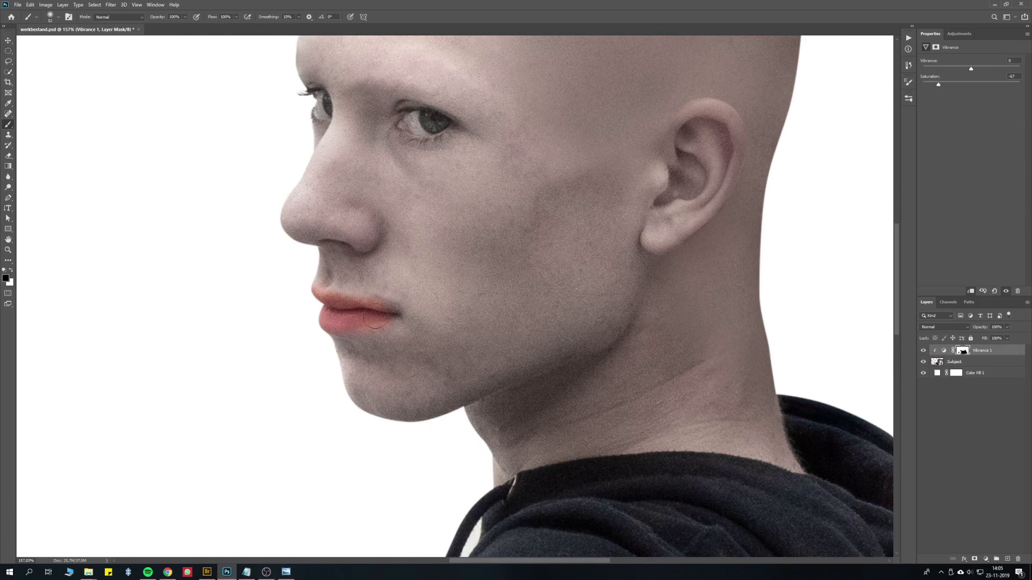
{"action": "scroll", "coordinate": [385, 341], "scroll_direction": "down", "scroll_amount": 2}
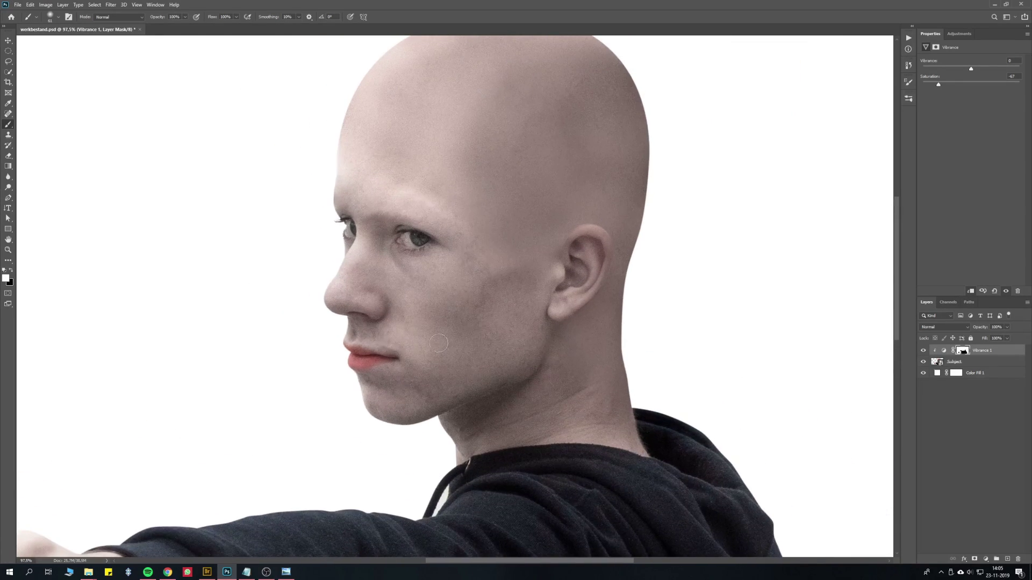
{"action": "right_click", "coordinate": [408, 306], "text": "alt"}
{"action": "scroll", "coordinate": [383, 277], "scroll_direction": "down", "scroll_amount": 3}
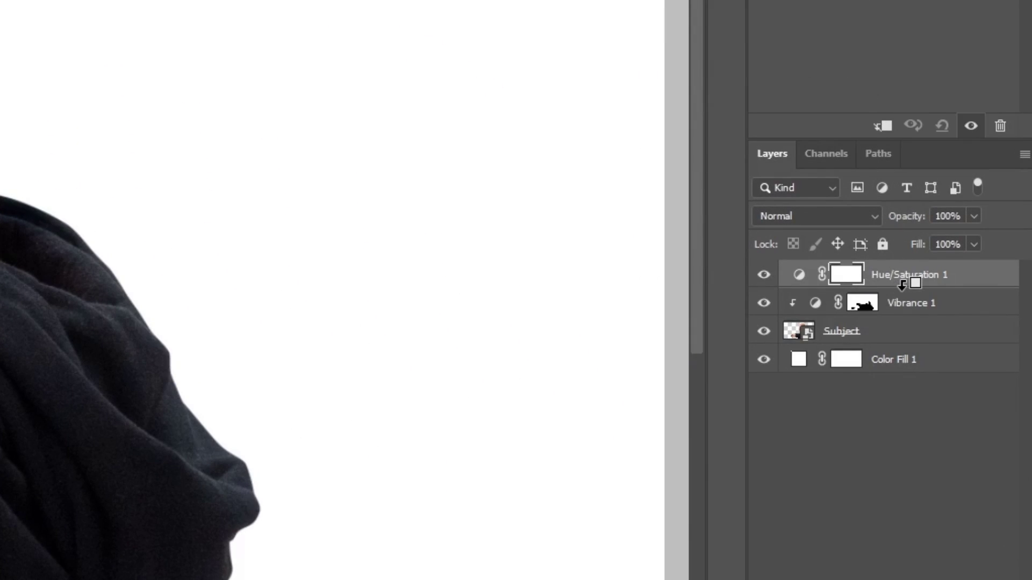
Step: Clip Hue/Saturation 1 to the figure, copy the Vibrance 1 mask onto it, and set Hue +10
{"action": "left_click", "coordinate": [903, 284], "text": "alt"}
{"action": "left_click_drag", "start_coordinate": [869, 303], "coordinate": [866, 273]}
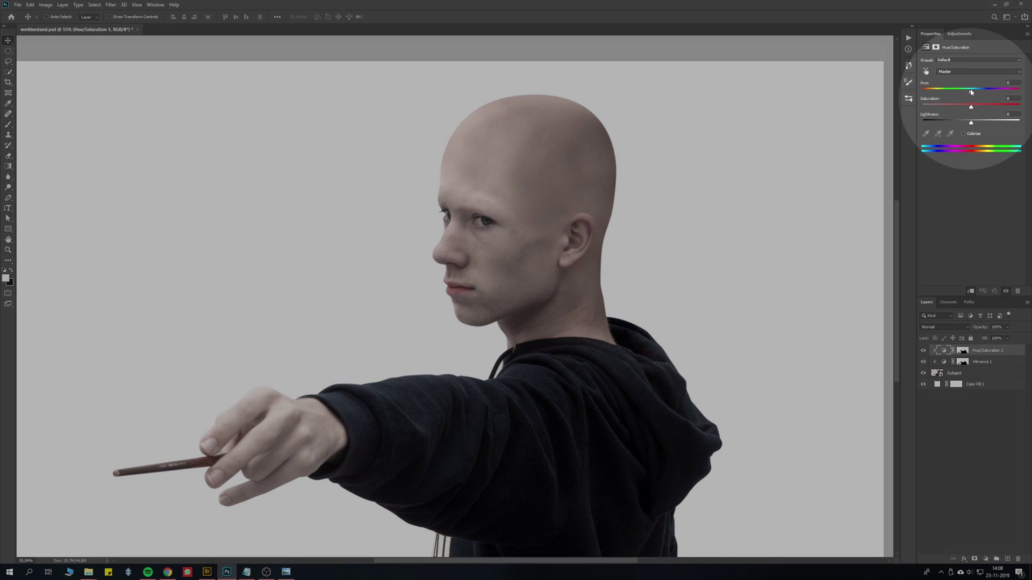
{"action": "left_click_drag", "start_coordinate": [972, 91], "coordinate": [976, 91]}
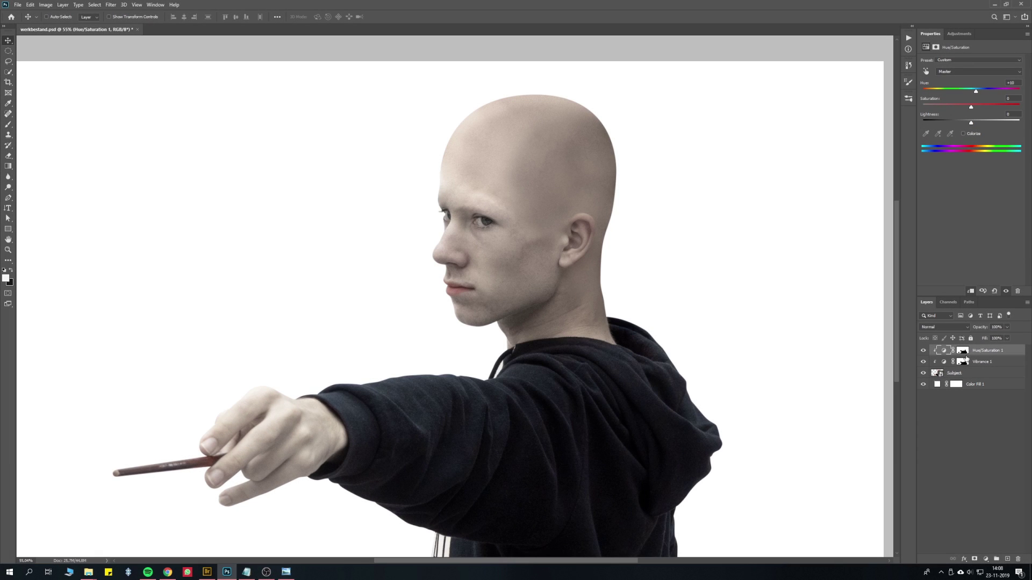
{"action": "left_click", "coordinate": [967, 430]}
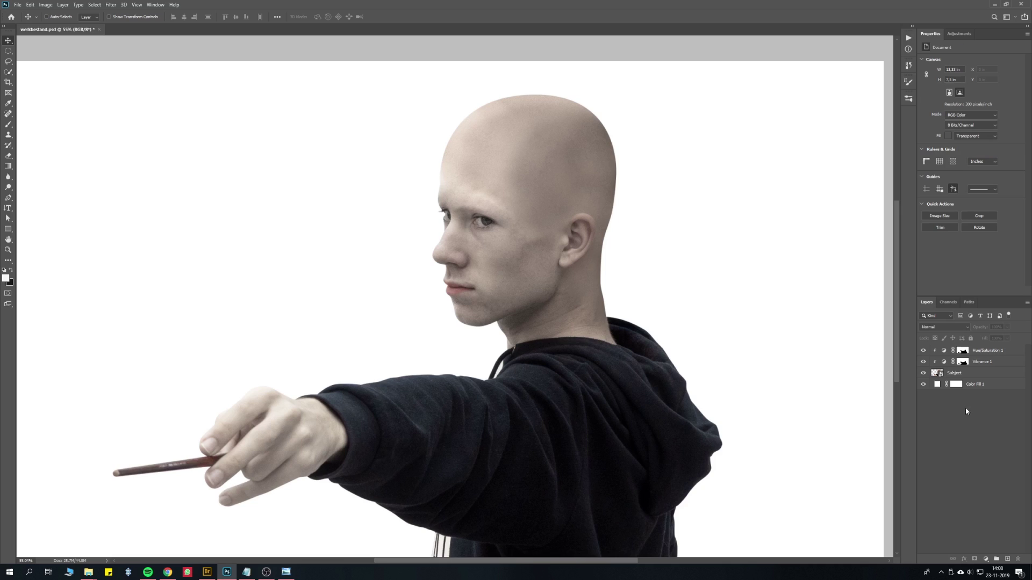
{"action": "scroll", "coordinate": [398, 231], "scroll_direction": "down", "scroll_amount": 3}
{"action": "scroll", "coordinate": [399, 231], "scroll_direction": "up", "scroll_amount": 2}
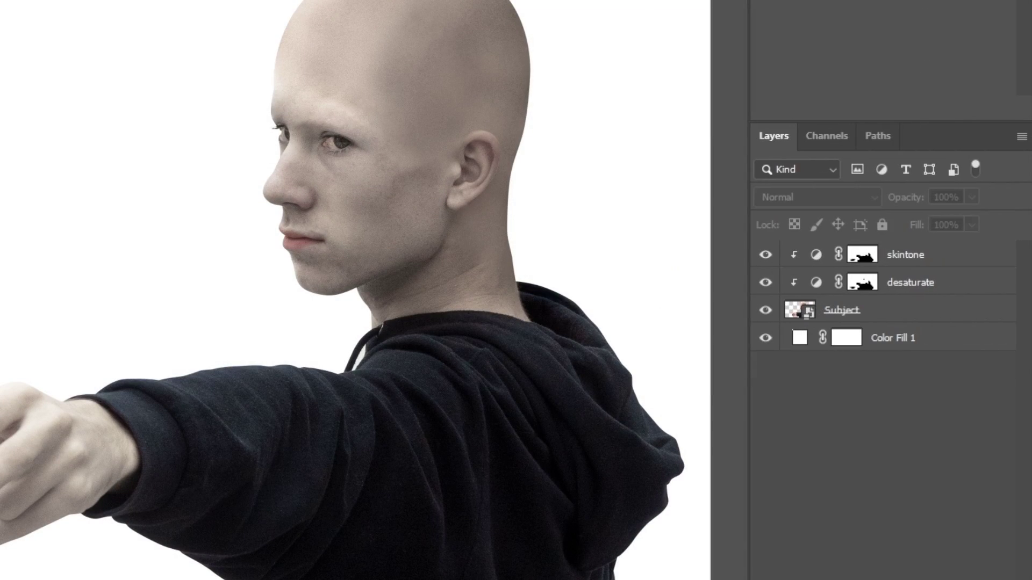
Step: Set the Hue/Saturation layer to Hue -16, Saturation +63 and invert its mask
{"action": "left_click_drag", "start_coordinate": [881, 120], "coordinate": [863, 120]}
{"action": "left_click_drag", "start_coordinate": [881, 164], "coordinate": [959, 162]}
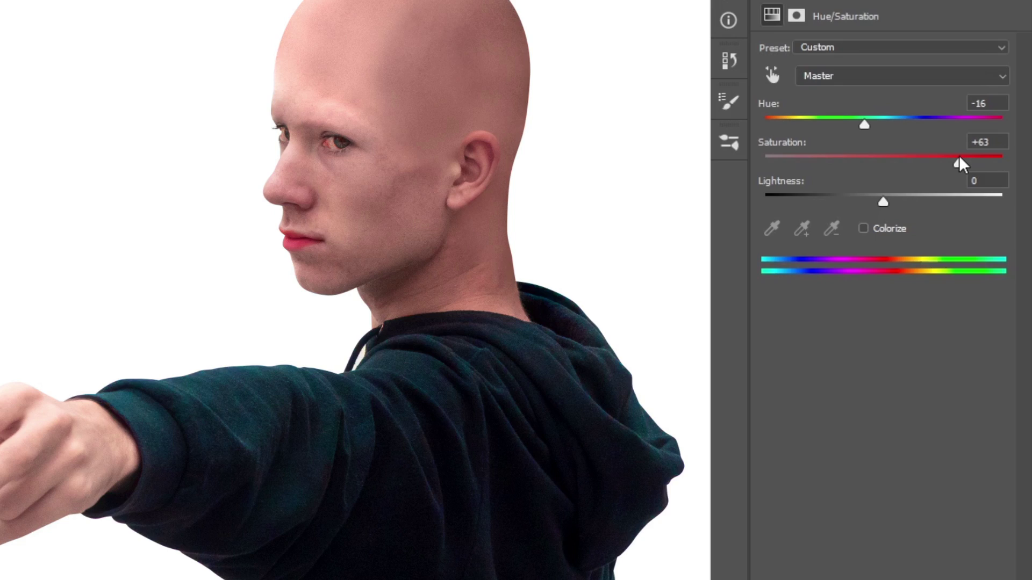
{"action": "key", "text": "ctrl+i"}
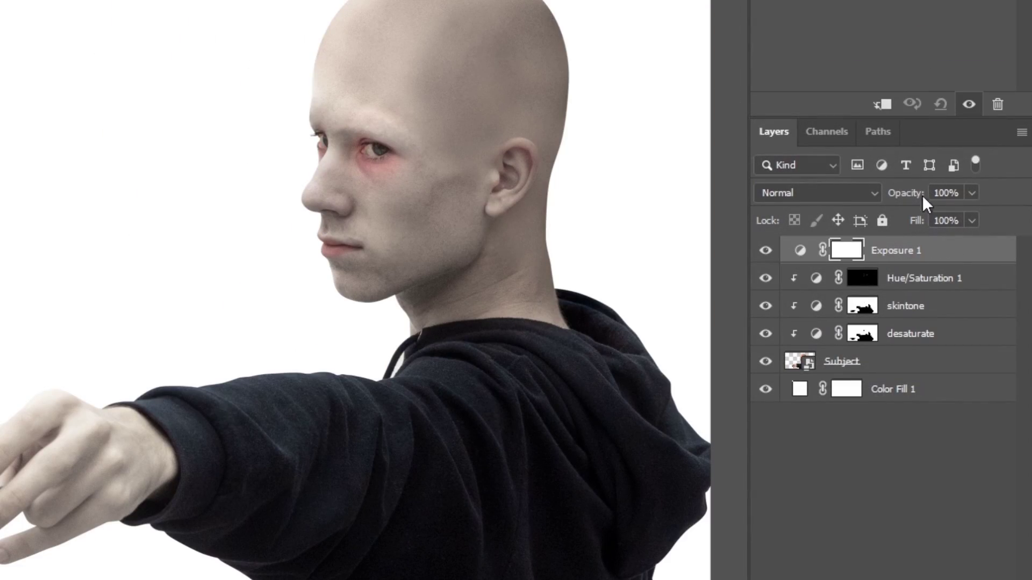
Step: Clip Exposure 1 to the figure, invert its mask, darken it to -0.78, and paint the eye corner
{"action": "left_click_drag", "start_coordinate": [916, 252], "coordinate": [914, 285]}
{"action": "key", "text": "ctrl+plus"}
{"action": "key", "text": "ctrl+i"}
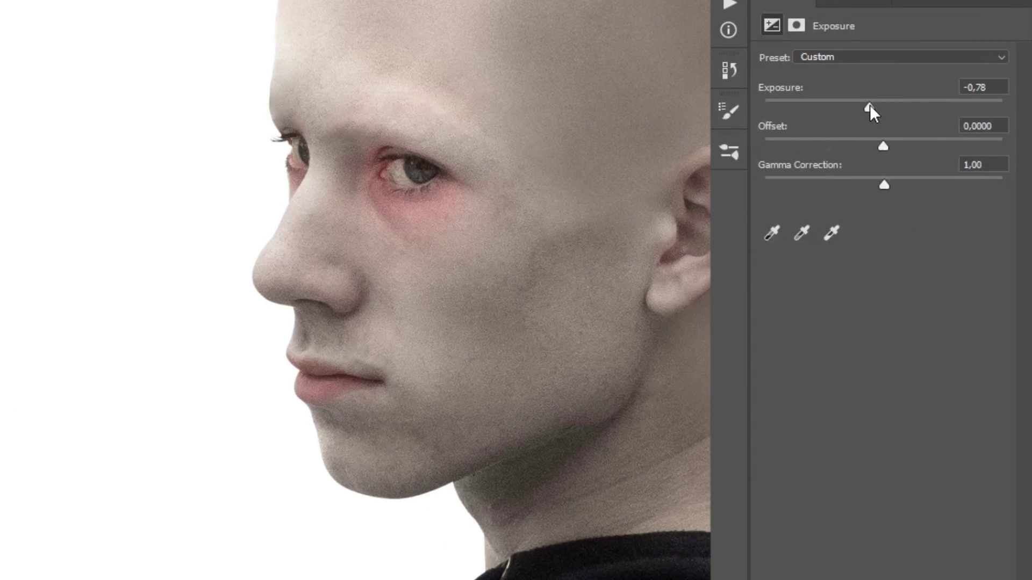
{"action": "left_click_drag", "start_coordinate": [869, 105], "coordinate": [865, 105]}
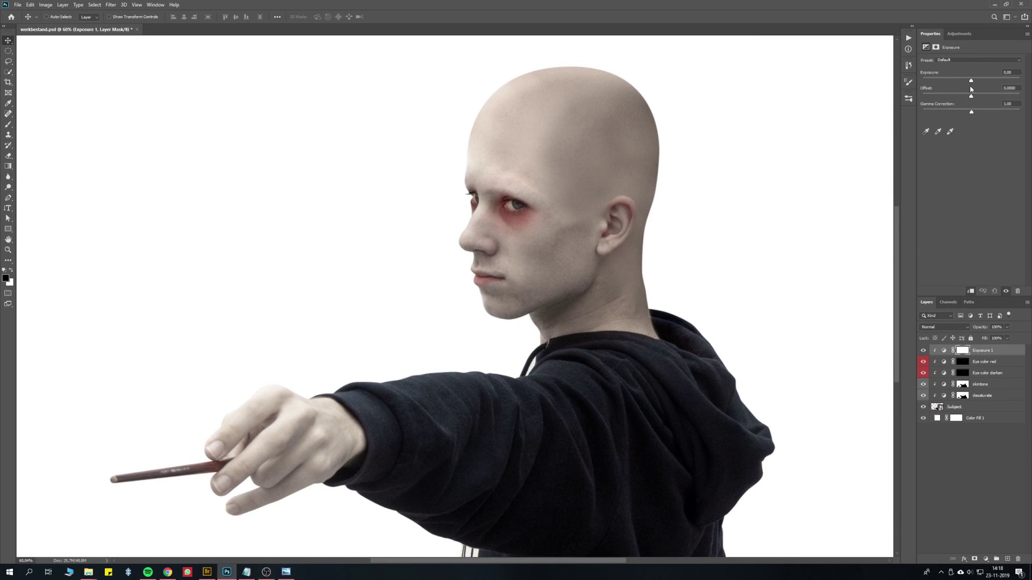
{"action": "left_click_drag", "start_coordinate": [969, 82], "coordinate": [957, 82]}
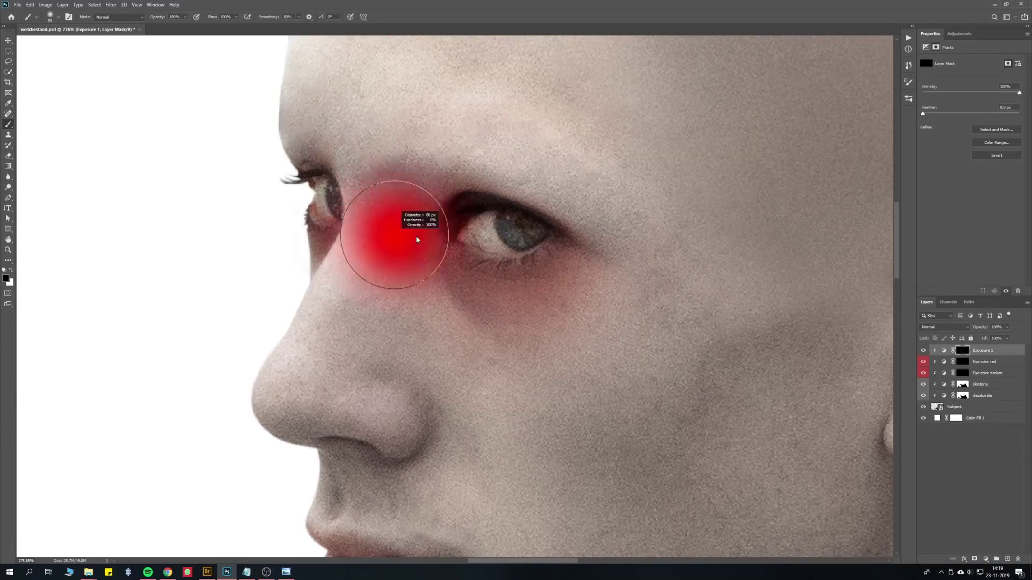
{"action": "left_click_drag", "start_coordinate": [530, 242], "coordinate": [595, 260]}
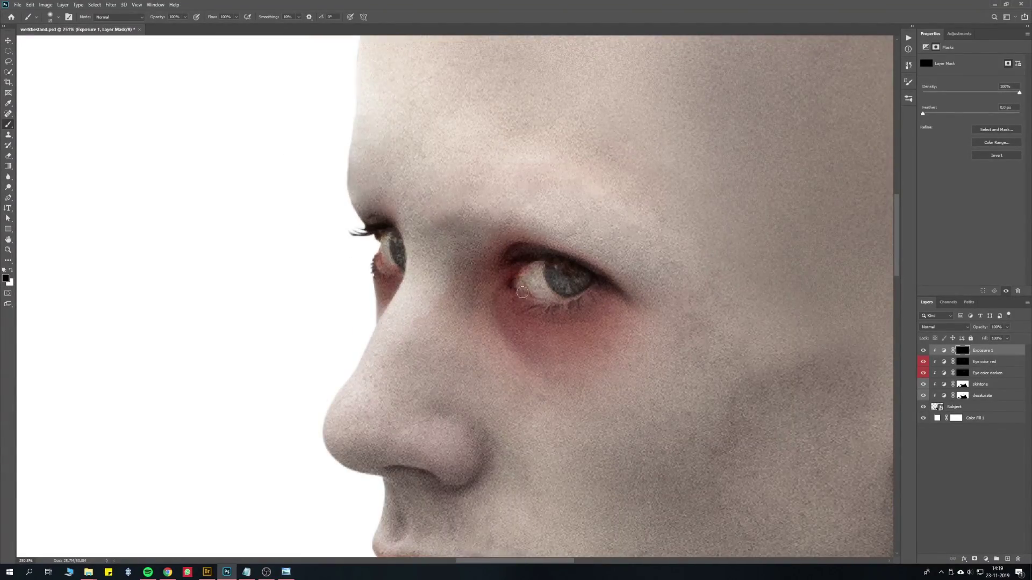
{"action": "key", "text": "x"}
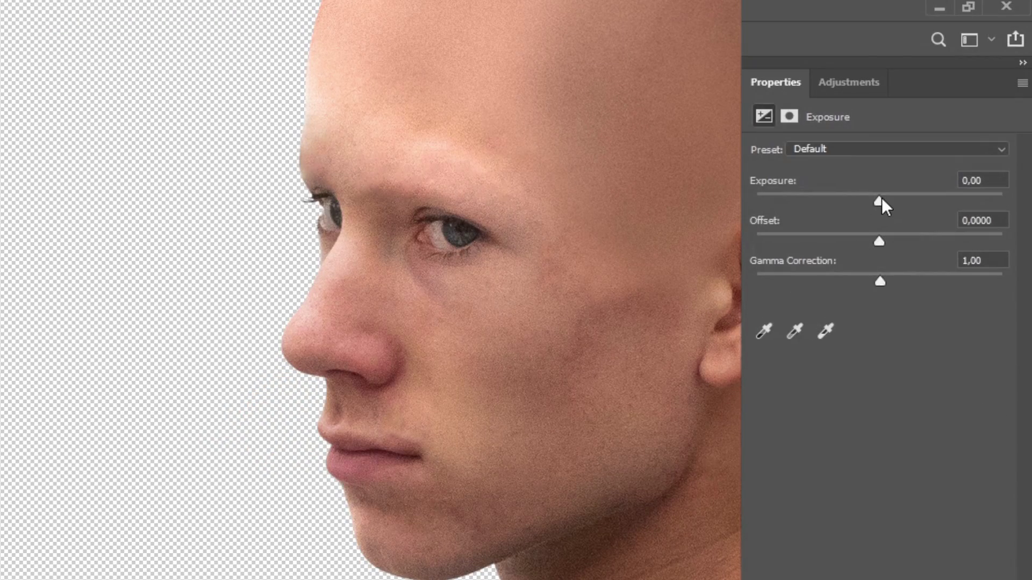
Step: Brighten the exposure slightly and copy the nose selection onto a new layer named Nose
{"action": "left_click_drag", "start_coordinate": [899, 198], "coordinate": [905, 199]}
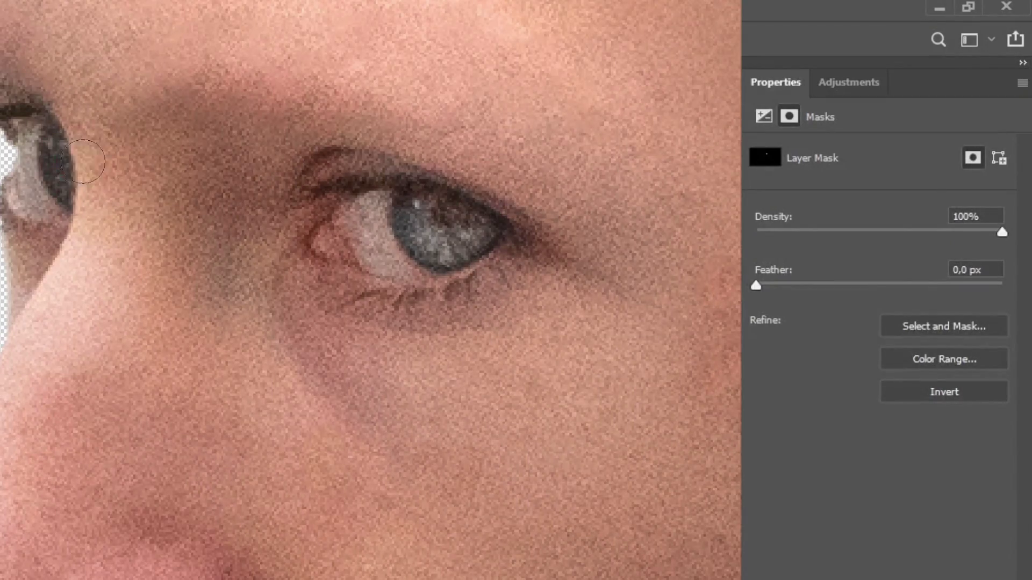
{"action": "key", "text": "bracketleft"}
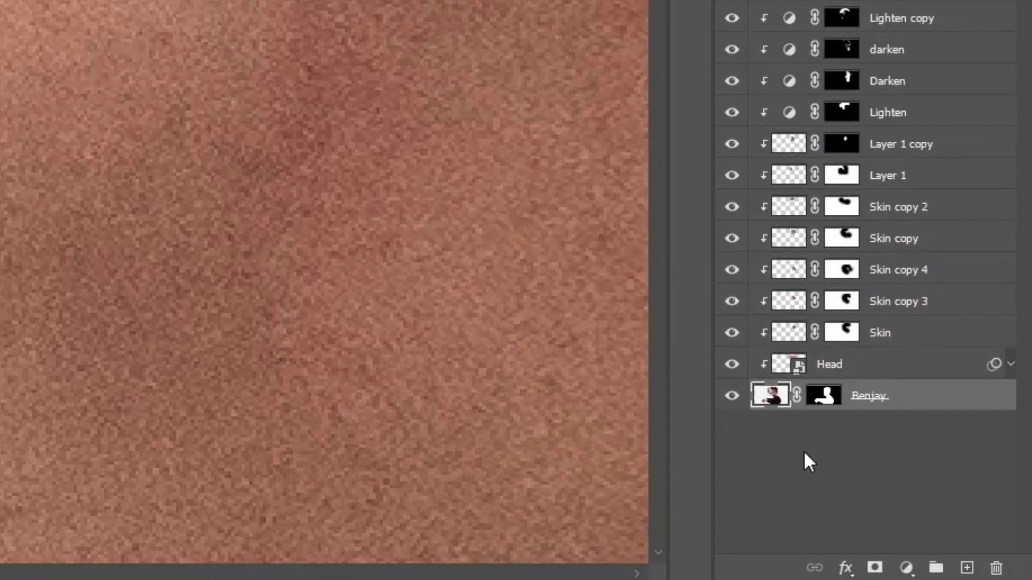
{"action": "key", "text": "ctrl+alt+shift+n"}
{"action": "double_click", "coordinate": [963, 501]}
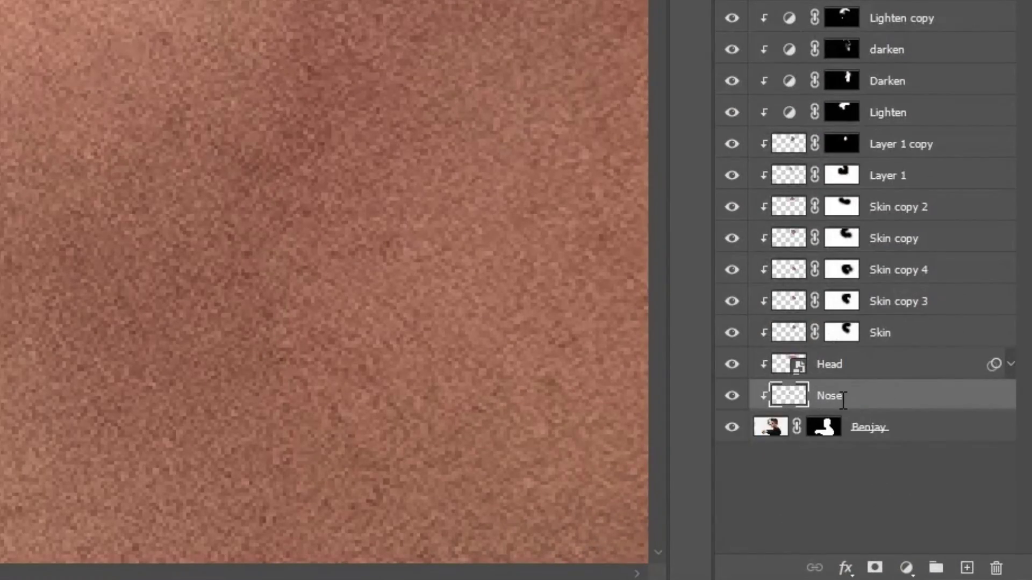
Step: Convert the Nose layer to a Smart Object and copy a lassoed cheek patch to a new layer
{"action": "right_click", "coordinate": [841, 406]}
{"action": "left_click", "coordinate": [833, 290]}
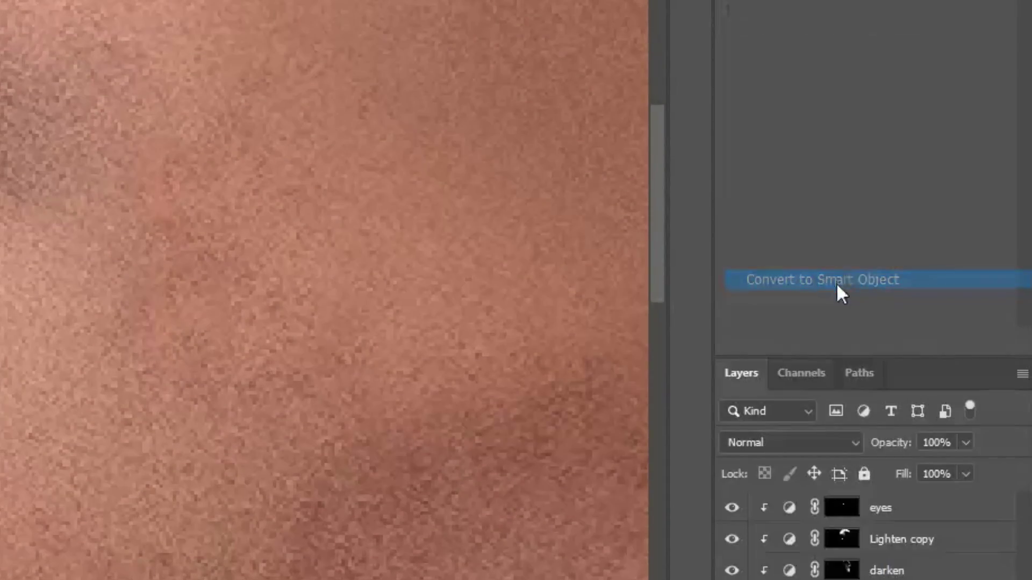
{"action": "left_click_drag", "start_coordinate": [489, 295], "coordinate": [426, 323]}
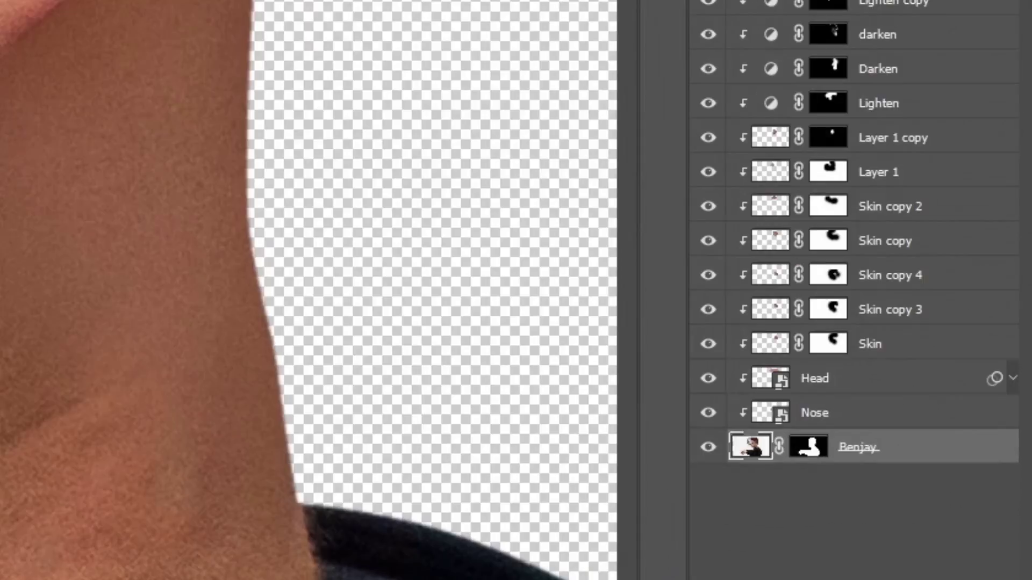
{"action": "key", "text": "ctrl+j"}
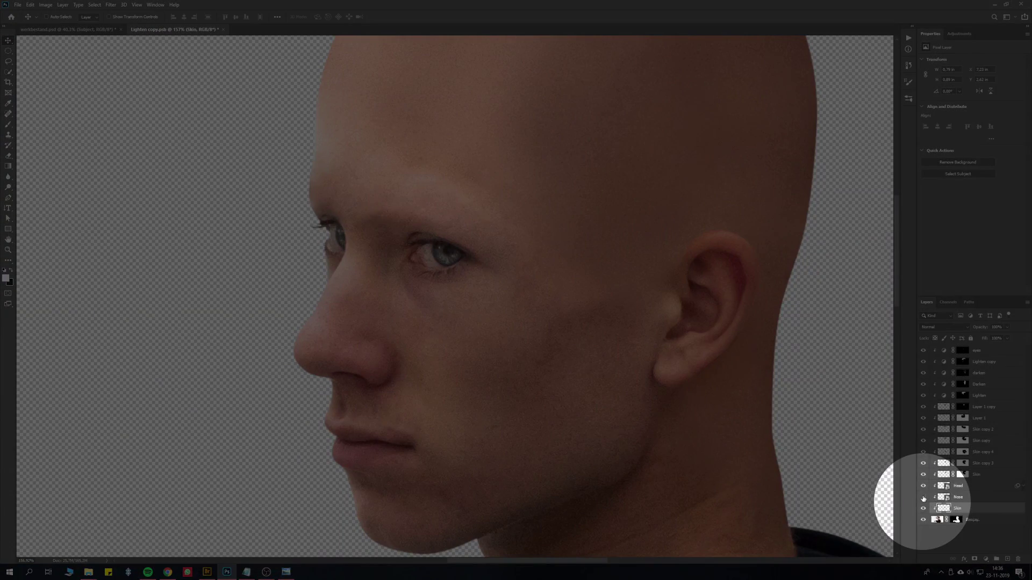
Step: Hide the Nose layer, move the skin patch over the face, and brighten it to +0.82 exposure
{"action": "left_click", "coordinate": [923, 498]}
{"action": "left_click_drag", "start_coordinate": [779, 462], "coordinate": [585, 402]}
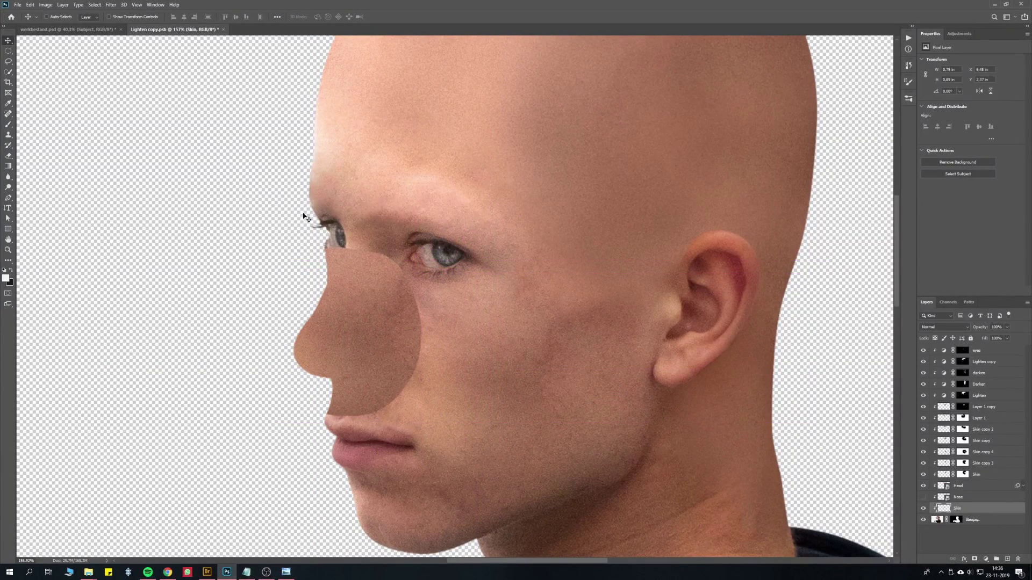
{"action": "left_click", "coordinate": [46, 4]}
{"action": "mouse_move", "coordinate": [75, 25]}
{"action": "left_click", "coordinate": [164, 54]}
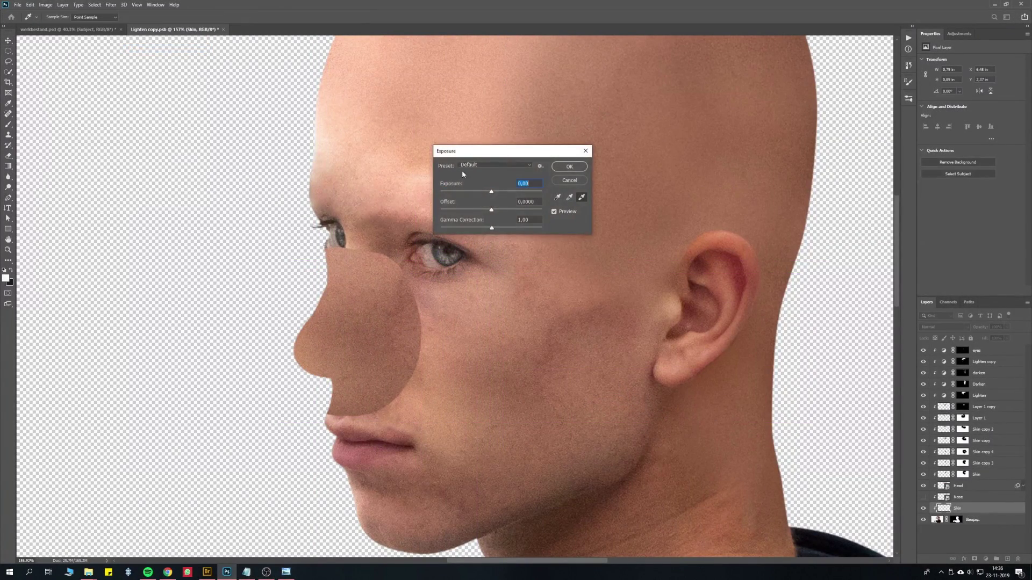
{"action": "left_click_drag", "start_coordinate": [495, 193], "coordinate": [497, 192]}
{"action": "left_click", "coordinate": [567, 167]}
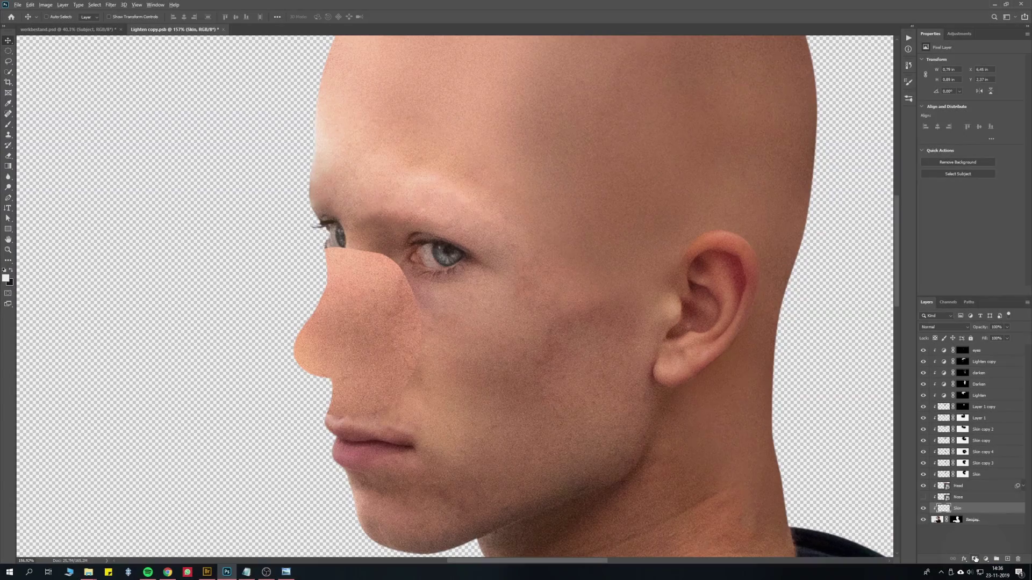
Step: Add a black mask to the skin patch and reduce its Vibrance saturation to -22
{"action": "left_click", "coordinate": [974, 559], "text": "alt"}
{"action": "key", "text": "b"}
{"action": "scroll", "coordinate": [325, 328], "scroll_direction": "down", "scroll_amount": 1}
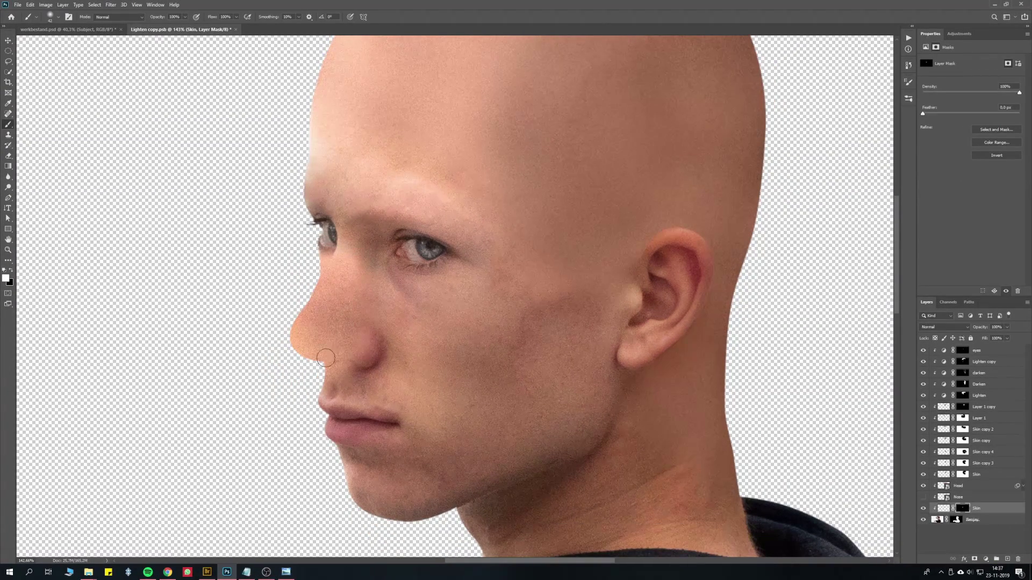
{"action": "left_click", "coordinate": [943, 508]}
{"action": "left_click", "coordinate": [45, 4]}
{"action": "mouse_move", "coordinate": [80, 26]}
{"action": "left_click", "coordinate": [167, 60]}
{"action": "left_click_drag", "start_coordinate": [494, 210], "coordinate": [485, 212]}
{"action": "key", "text": "Return"}
Step: Paint black on the photo layer's mask to remove the original nose along the profile
{"action": "key", "text": "ctrl+\\"}
{"action": "key", "text": "x"}
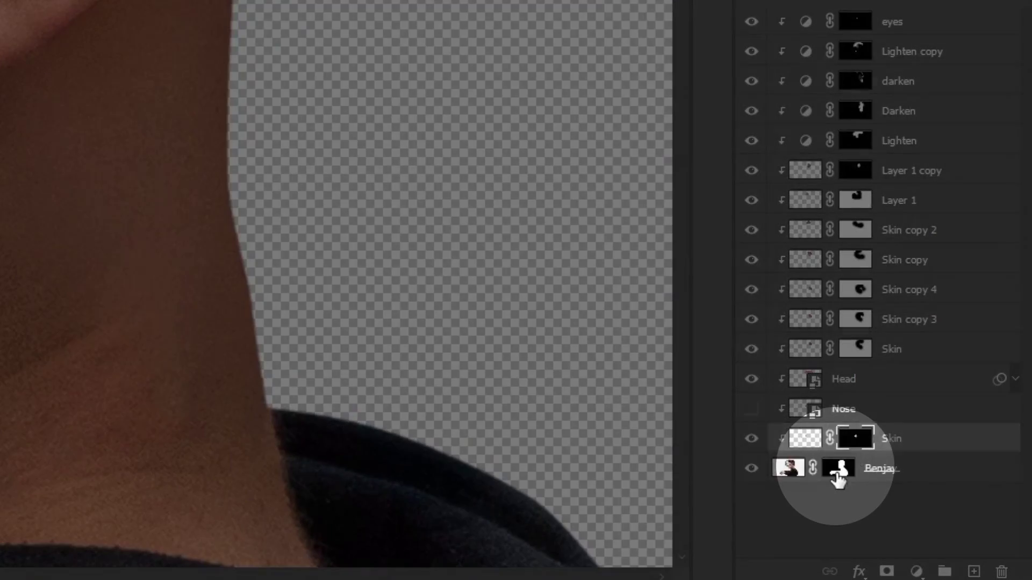
{"action": "left_click", "coordinate": [956, 520]}
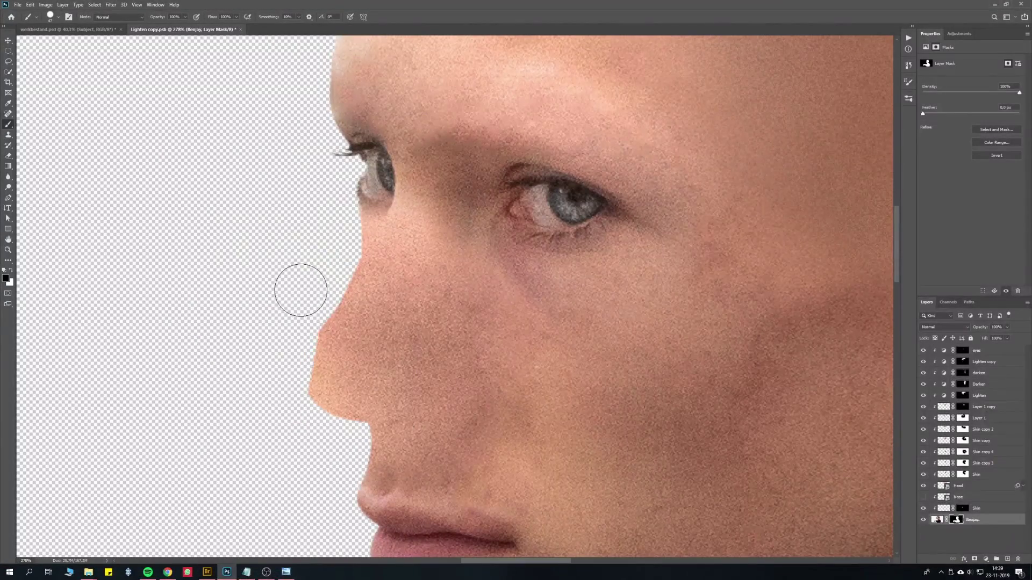
{"action": "mouse_move", "coordinate": [299, 288]}
{"action": "left_mouse_down"}
{"action": "mouse_move", "coordinate": [345, 306]}
{"action": "mouse_move", "coordinate": [356, 281]}
{"action": "left_mouse_up"}
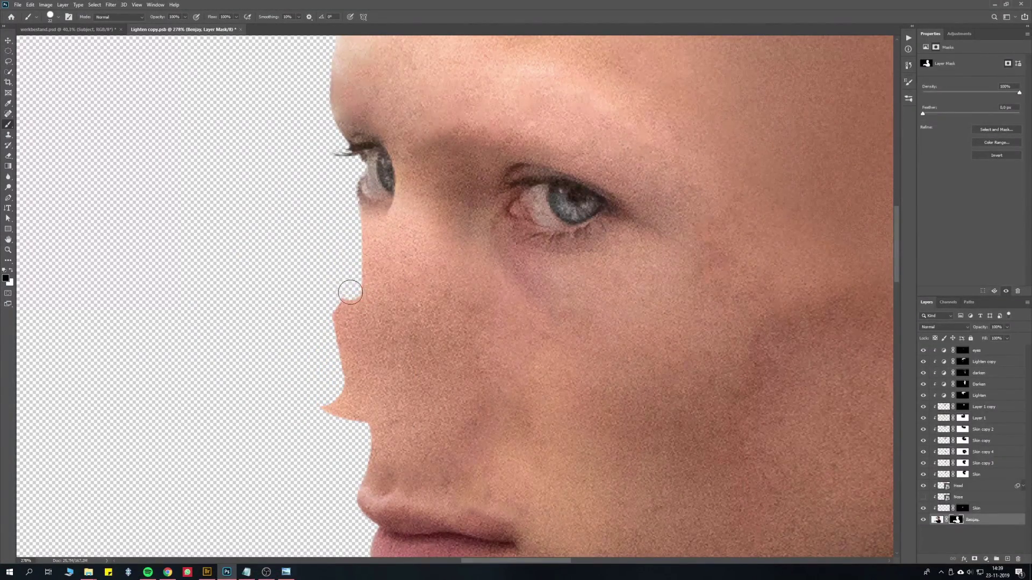
{"action": "left_click_drag", "start_coordinate": [351, 322], "coordinate": [350, 449]}
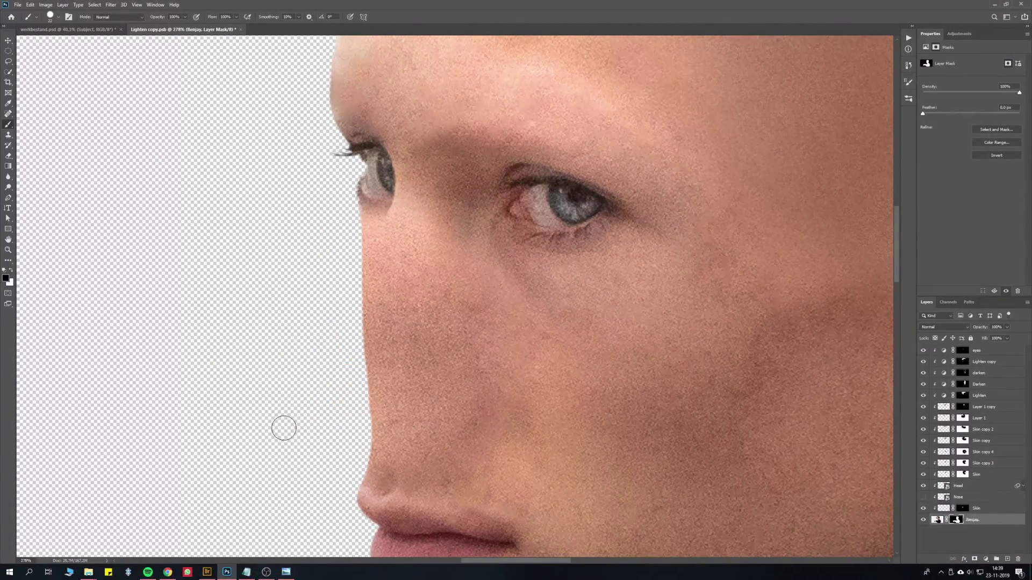
Step: Show the Nose layer again and warp its corners into a slimmer, flatter nose
{"action": "left_click", "coordinate": [922, 497]}
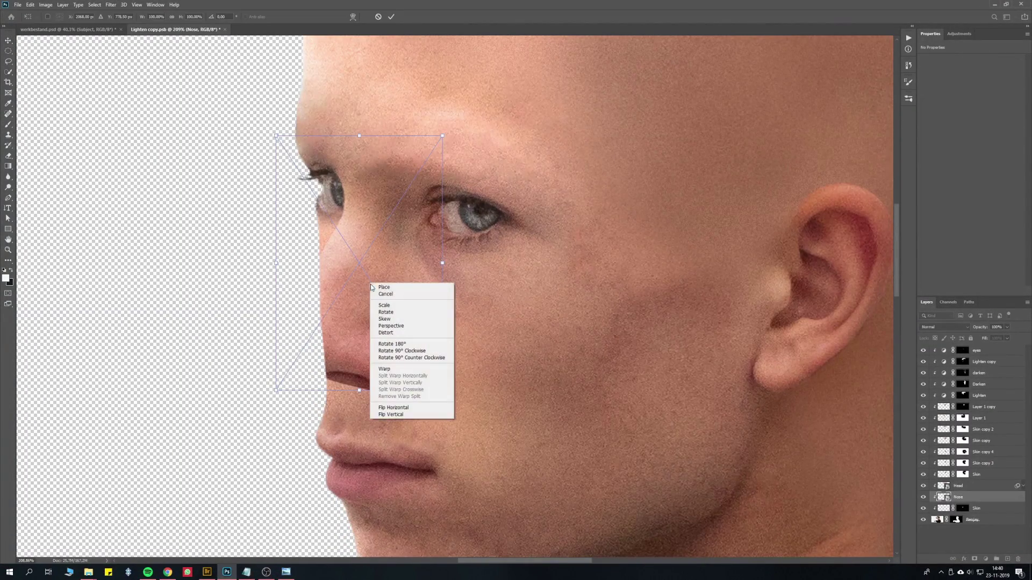
{"action": "left_click", "coordinate": [398, 369]}
{"action": "left_click_drag", "start_coordinate": [275, 390], "coordinate": [319, 397]}
{"action": "left_click_drag", "start_coordinate": [324, 341], "coordinate": [331, 345]}
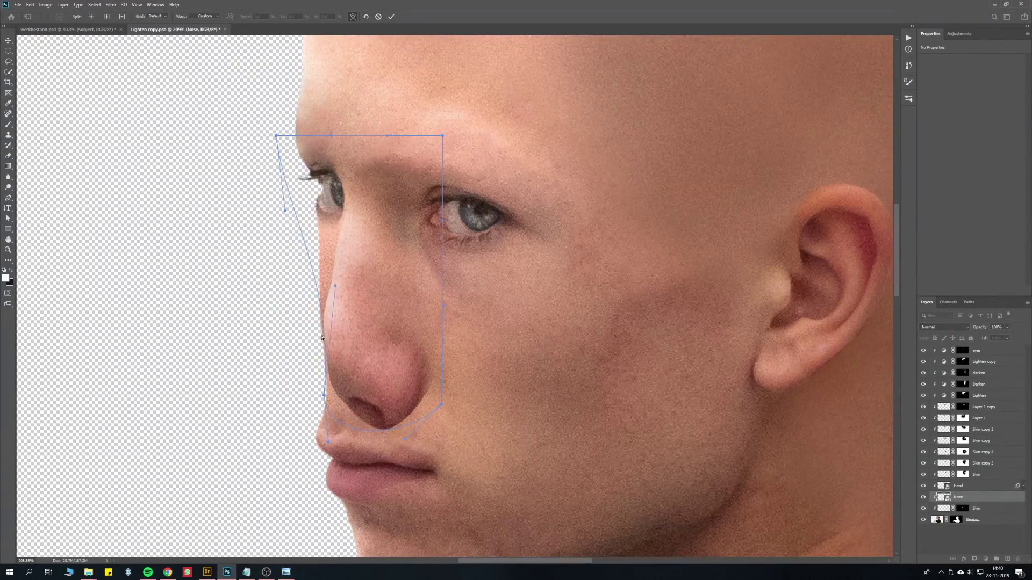
{"action": "scroll", "coordinate": [754, 280], "scroll_direction": "down", "scroll_amount": 1}
{"action": "key", "text": "Return"}
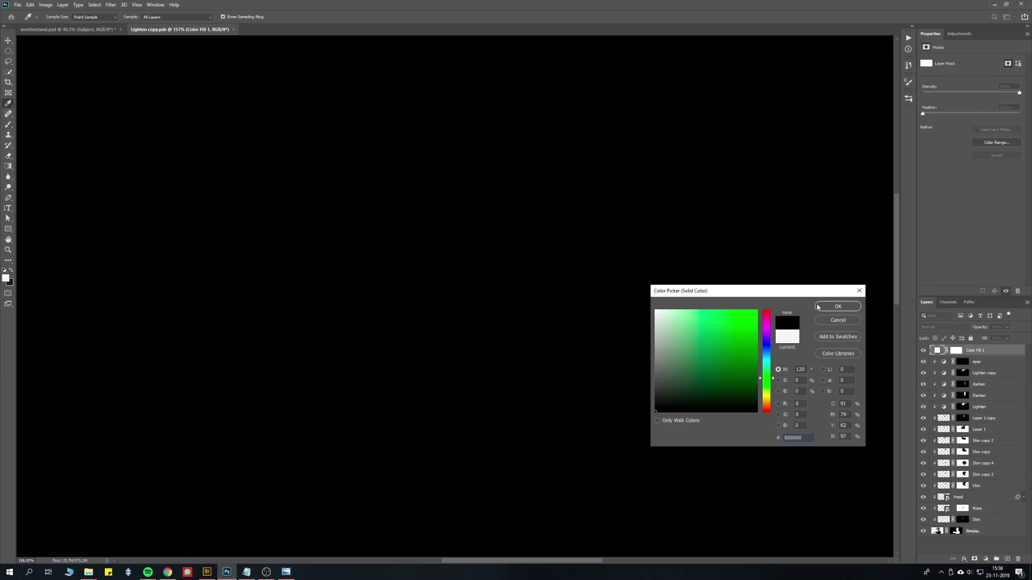
Step: Add a black Color Fill layer with an inverted mask and paint a thin nostril slit with a soft brush
{"action": "key", "text": "Return"}
{"action": "key", "text": "ctrl+i"}
{"action": "left_click_drag", "start_coordinate": [391, 298], "coordinate": [375, 334]}
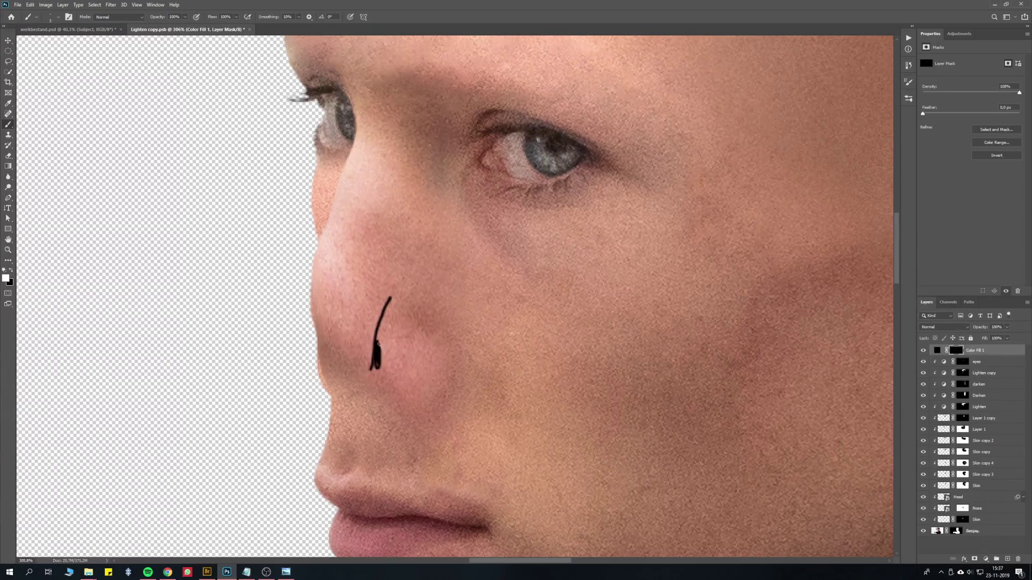
{"action": "scroll", "coordinate": [387, 334], "scroll_direction": "up", "scroll_amount": 1}
{"action": "right_click", "coordinate": [385, 403]}
{"action": "left_click", "coordinate": [421, 454]}
{"action": "key", "text": "ctrl+z"}
{"action": "left_click_drag", "start_coordinate": [424, 252], "coordinate": [407, 336]}
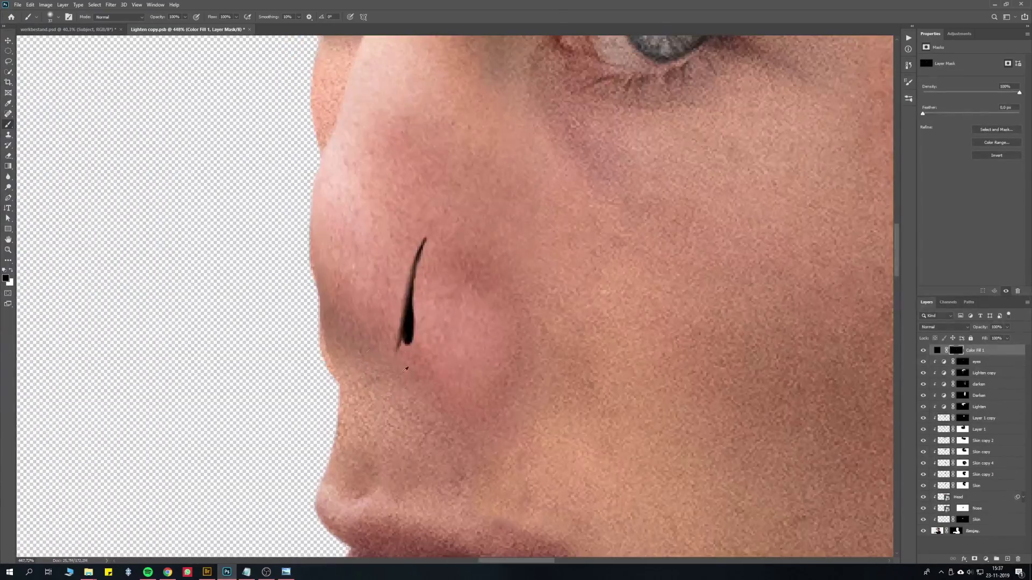
{"action": "scroll", "coordinate": [430, 331], "scroll_direction": "down", "scroll_amount": 5}
{"action": "scroll", "coordinate": [451, 279], "scroll_direction": "up", "scroll_amount": 4}
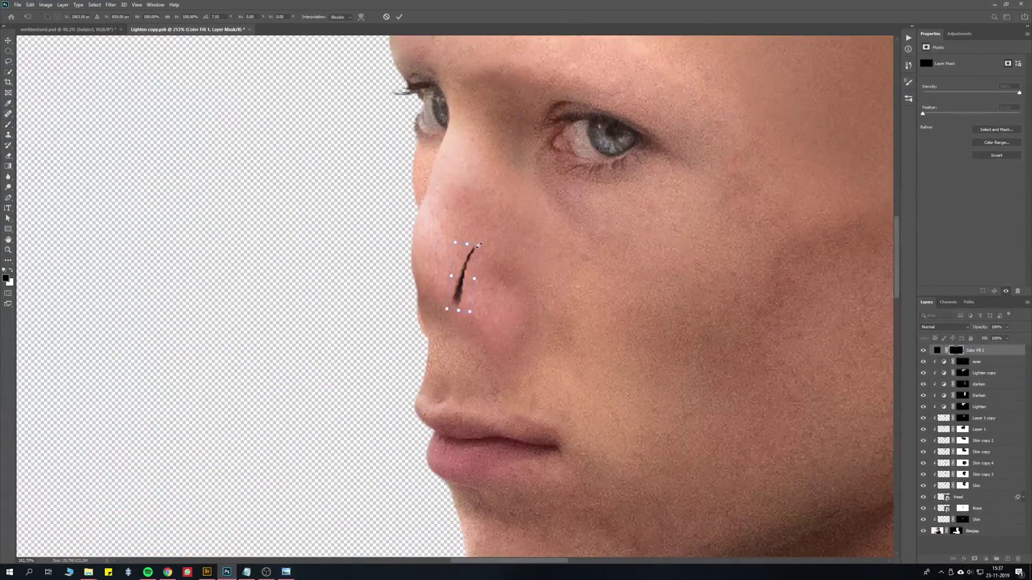
Step: Paint a thicker, longer left nostril stroke along the nose edge, then lower brush flow to 33%
{"action": "left_click", "coordinate": [8, 124]}
{"action": "scroll", "coordinate": [462, 279], "scroll_direction": "up", "scroll_amount": 2}
{"action": "left_click_drag", "start_coordinate": [403, 245], "coordinate": [409, 301]}
{"action": "scroll", "coordinate": [404, 303], "scroll_direction": "up", "scroll_amount": 1}
{"action": "key", "text": "bracketright"}
{"action": "left_click_drag", "start_coordinate": [403, 248], "coordinate": [406, 300]}
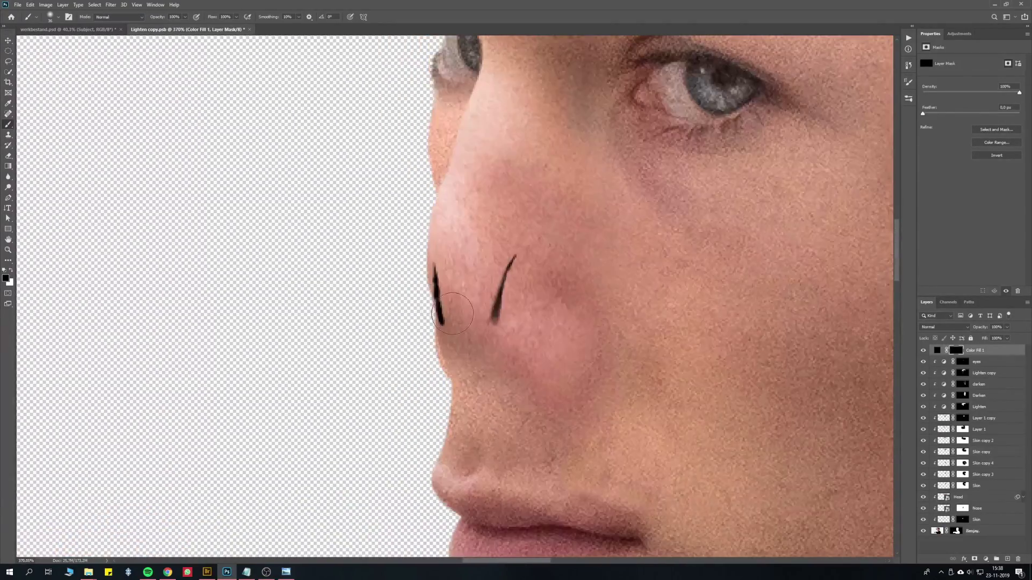
{"action": "scroll", "coordinate": [418, 327], "scroll_direction": "down", "scroll_amount": 1}
{"action": "key", "text": "bracketleft"}
{"action": "key", "text": "bracketleft"}
{"action": "key", "text": "bracketleft"}
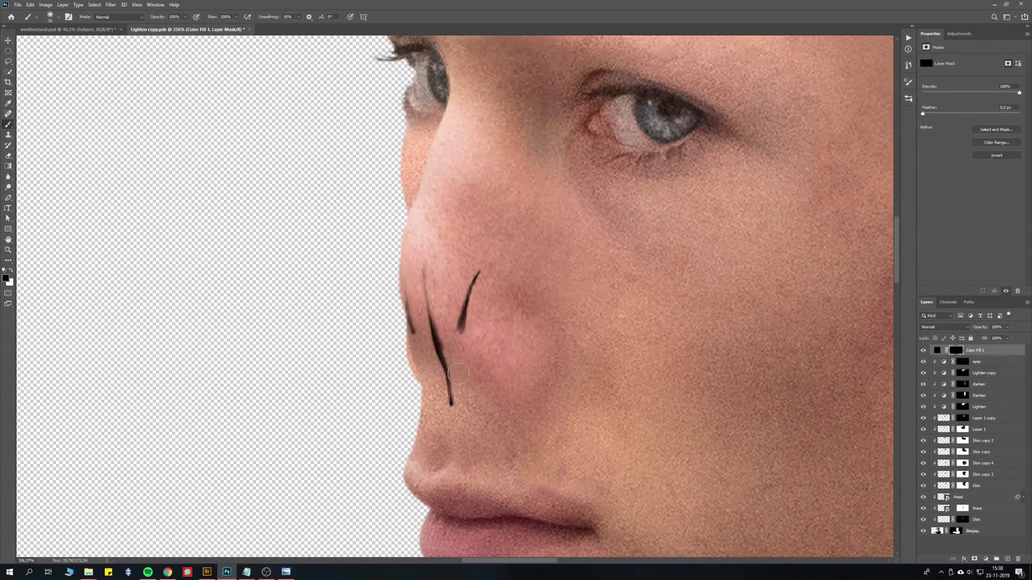
{"action": "key", "text": "shift+3"}
{"action": "key", "text": "shift+3"}
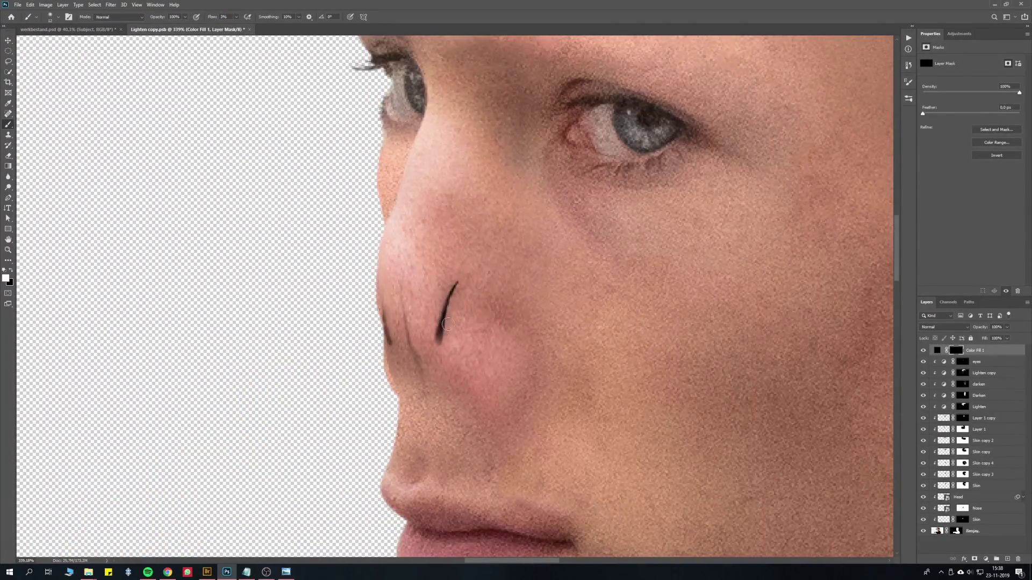
{"action": "scroll", "coordinate": [445, 341], "scroll_direction": "down", "scroll_amount": 5}
{"action": "scroll", "coordinate": [444, 341], "scroll_direction": "up", "scroll_amount": 4}
Step: Switch the target from the fill layer to the Nose layer's mask, using the Move and Rectangular Marquee tools
{"action": "left_click", "coordinate": [937, 350]}
{"action": "scroll", "coordinate": [450, 260], "scroll_direction": "down", "scroll_amount": 5}
{"action": "key", "text": "v"}
{"action": "scroll", "coordinate": [450, 261], "scroll_direction": "up", "scroll_amount": 3}
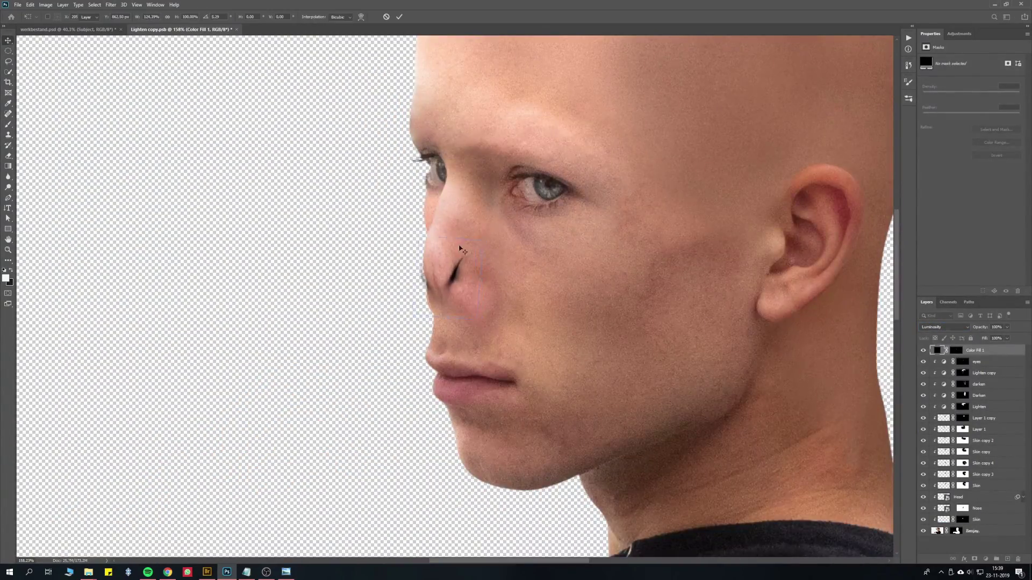
{"action": "scroll", "coordinate": [451, 261], "scroll_direction": "down", "scroll_amount": 4}
{"action": "left_click", "coordinate": [962, 508]}
{"action": "key", "text": "m"}
{"action": "scroll", "coordinate": [221, 66], "scroll_direction": "up", "scroll_amount": 2}
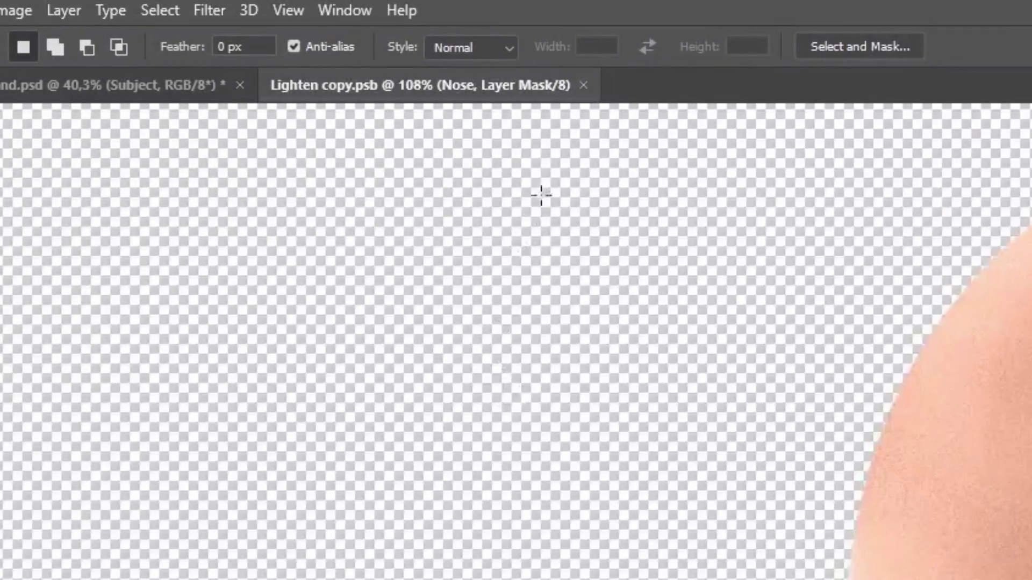
Step: Close the Lighten copy document and add an Exposure layer at -2.94, clipped to the Subject, with Blend If at 121
{"action": "left_click", "coordinate": [583, 85]}
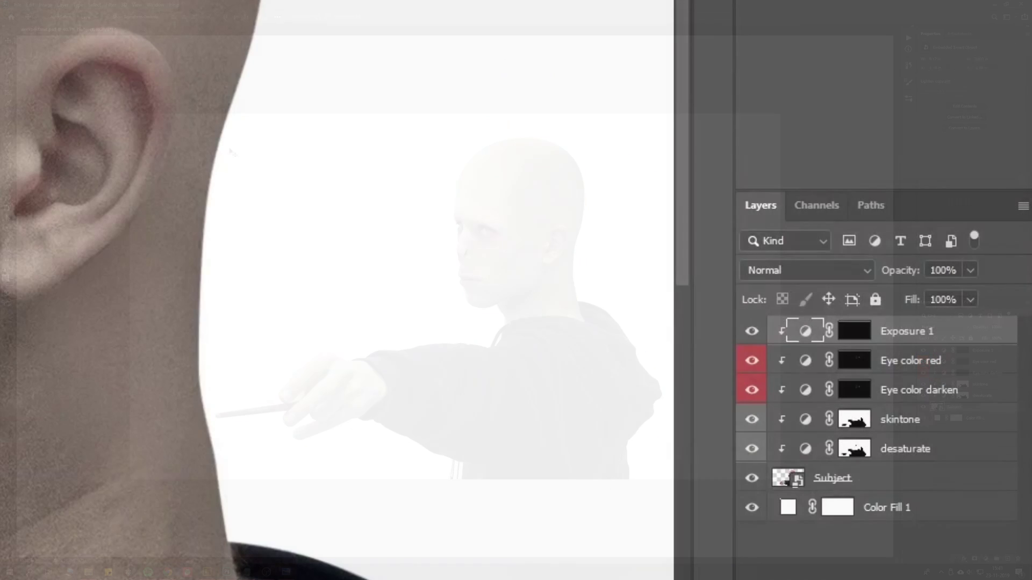
{"action": "left_click_drag", "start_coordinate": [876, 204], "coordinate": [821, 197]}
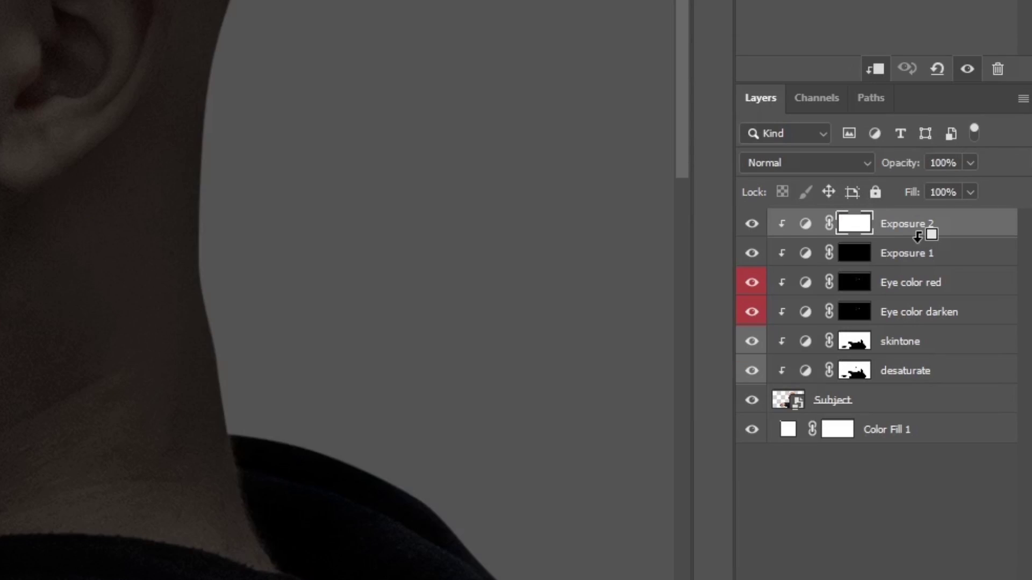
{"action": "left_click", "coordinate": [919, 239], "text": "alt"}
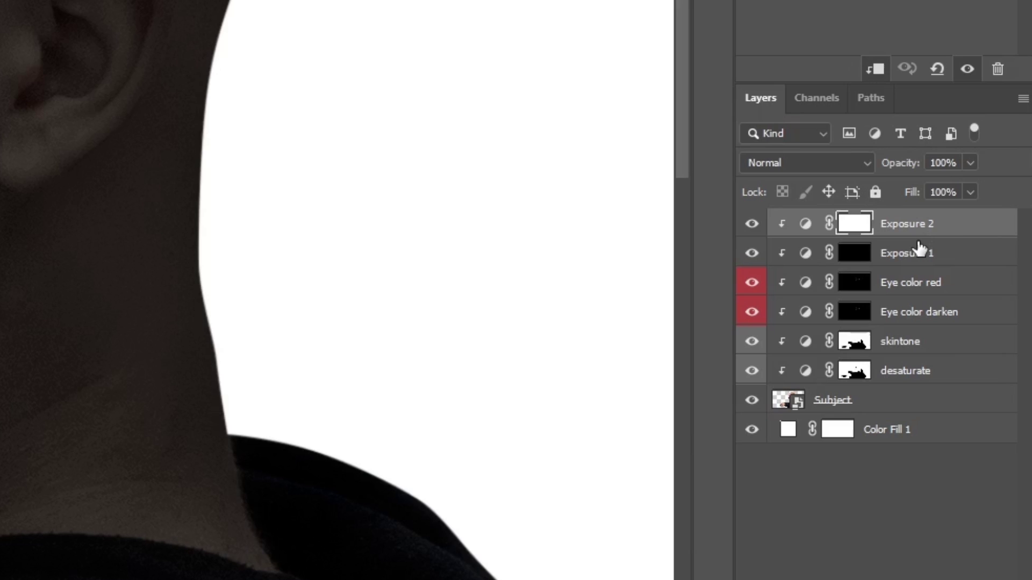
{"action": "double_click", "coordinate": [981, 237]}
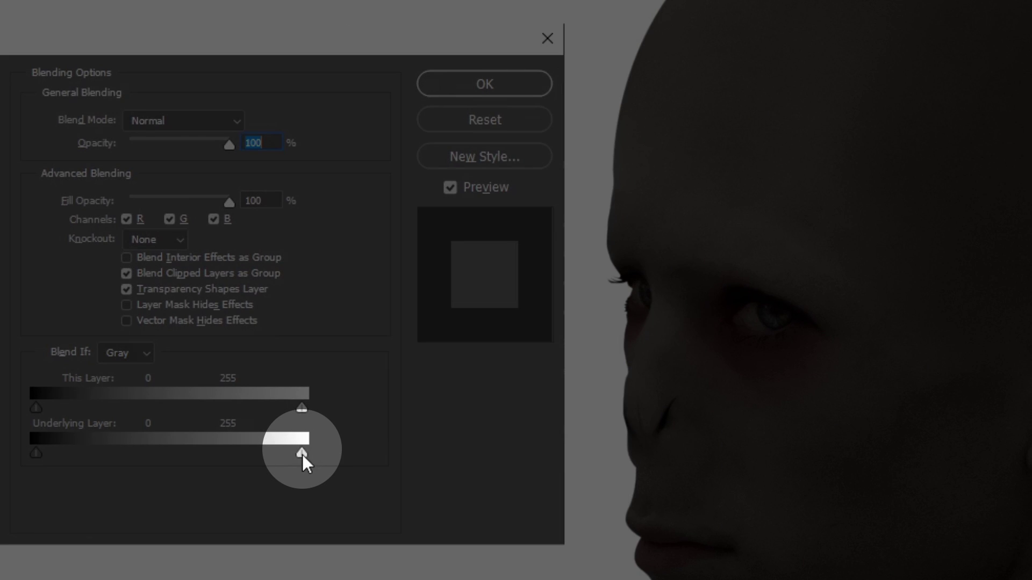
{"action": "left_click_drag", "start_coordinate": [302, 455], "coordinate": [159, 455]}
{"action": "left_click", "coordinate": [478, 82]}
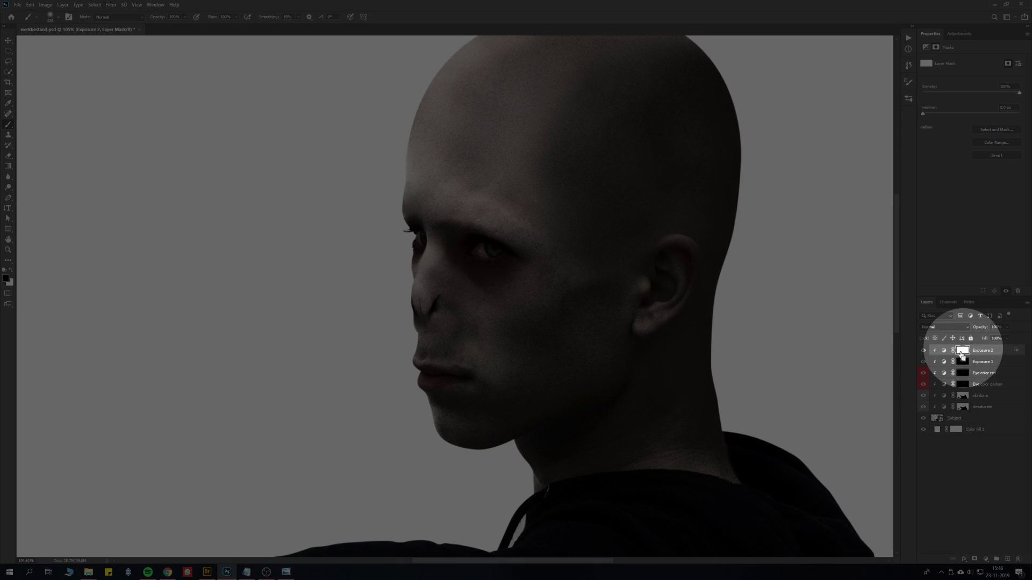
Step: Invert the exposure mask, set white as the paint colour, and switch the layer to Luminosity
{"action": "key", "text": "ctrl+i"}
{"action": "scroll", "coordinate": [477, 237], "scroll_direction": "up", "scroll_amount": 3}
{"action": "key", "text": "x"}
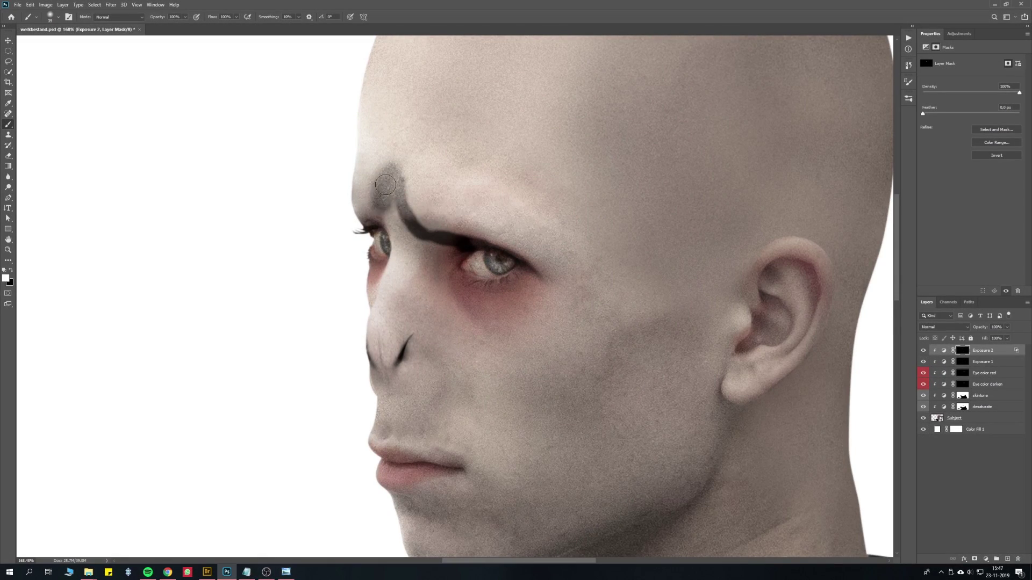
{"action": "scroll", "coordinate": [391, 237], "scroll_direction": "up", "scroll_amount": 1}
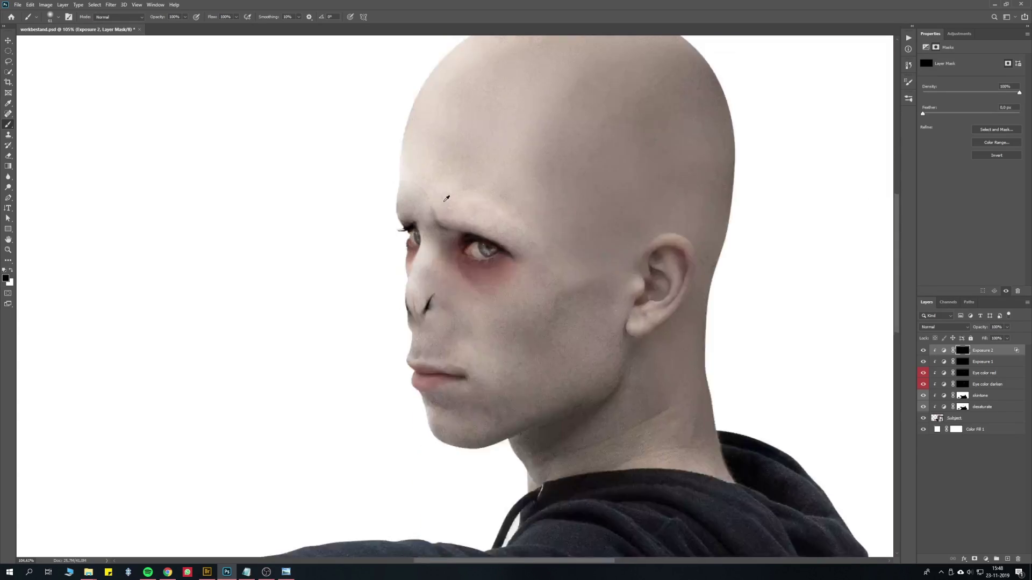
{"action": "scroll", "coordinate": [302, 93], "scroll_direction": "up", "scroll_amount": 3}
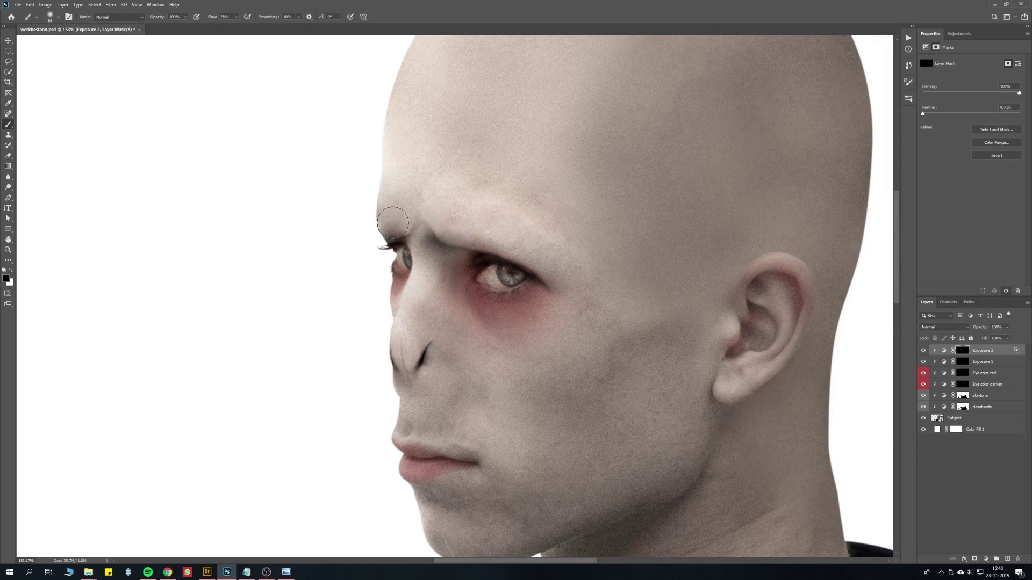
{"action": "scroll", "coordinate": [454, 266], "scroll_direction": "up", "scroll_amount": 2}
{"action": "key", "text": "x"}
{"action": "key", "text": "shift+alt+y"}
{"action": "scroll", "coordinate": [487, 280], "scroll_direction": "down", "scroll_amount": 2}
Step: Paint soft shadow on the mask from the nose toward the mouth and around the brow
{"action": "right_click", "coordinate": [524, 241], "text": "alt"}
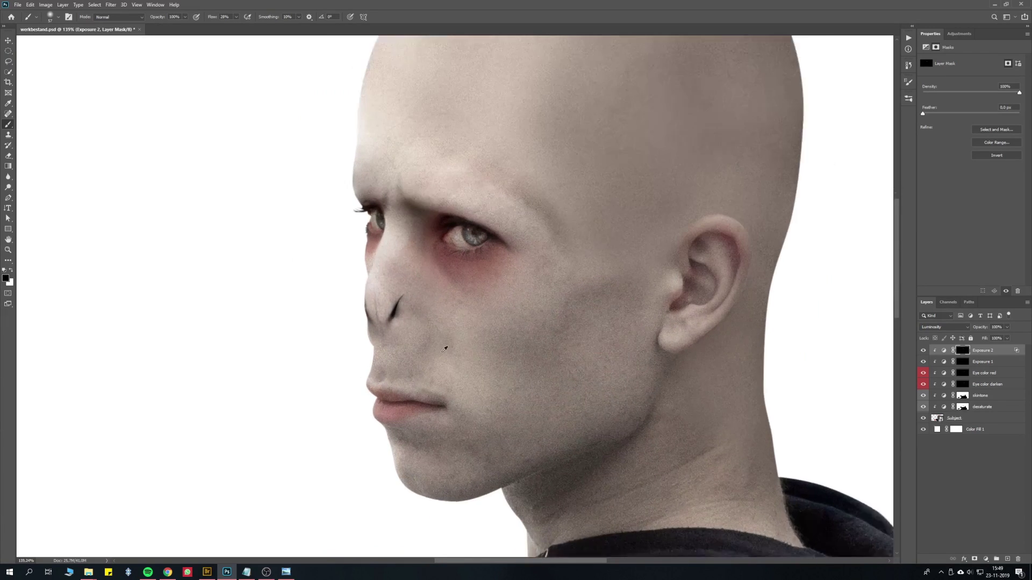
{"action": "left_click_drag", "start_coordinate": [423, 316], "coordinate": [481, 400]}
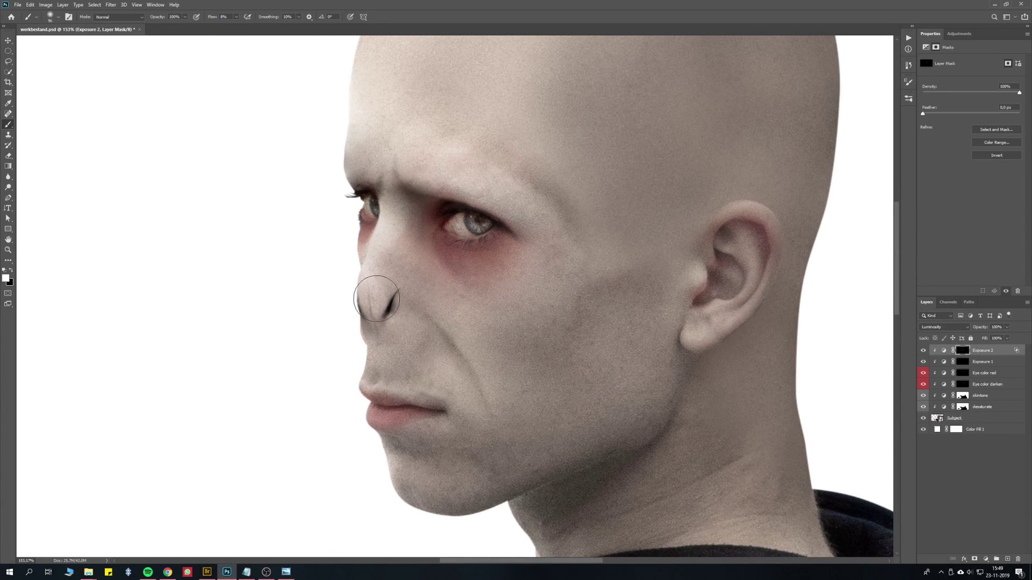
{"action": "key", "text": "bracketleft"}
{"action": "key", "text": "bracketleft"}
{"action": "key", "text": "bracketleft"}
{"action": "key", "text": "bracketleft"}
{"action": "key", "text": "bracketleft"}
{"action": "key", "text": "bracketleft"}
{"action": "scroll", "coordinate": [470, 369], "scroll_direction": "down", "scroll_amount": 1}
{"action": "key", "text": "x"}
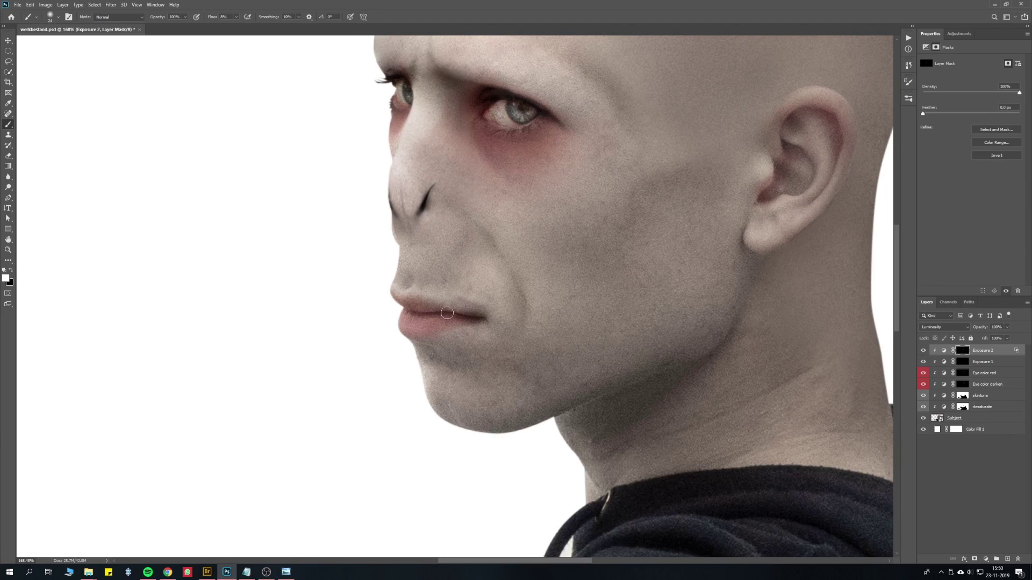
{"action": "scroll", "coordinate": [443, 311], "scroll_direction": "down", "scroll_amount": 3}
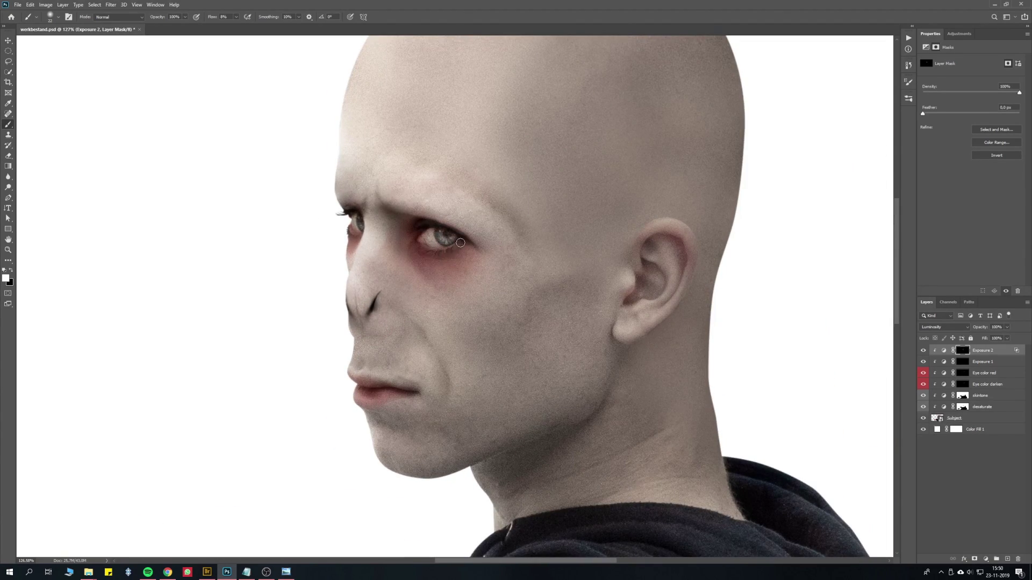
{"action": "scroll", "coordinate": [422, 249], "scroll_direction": "down", "scroll_amount": 2}
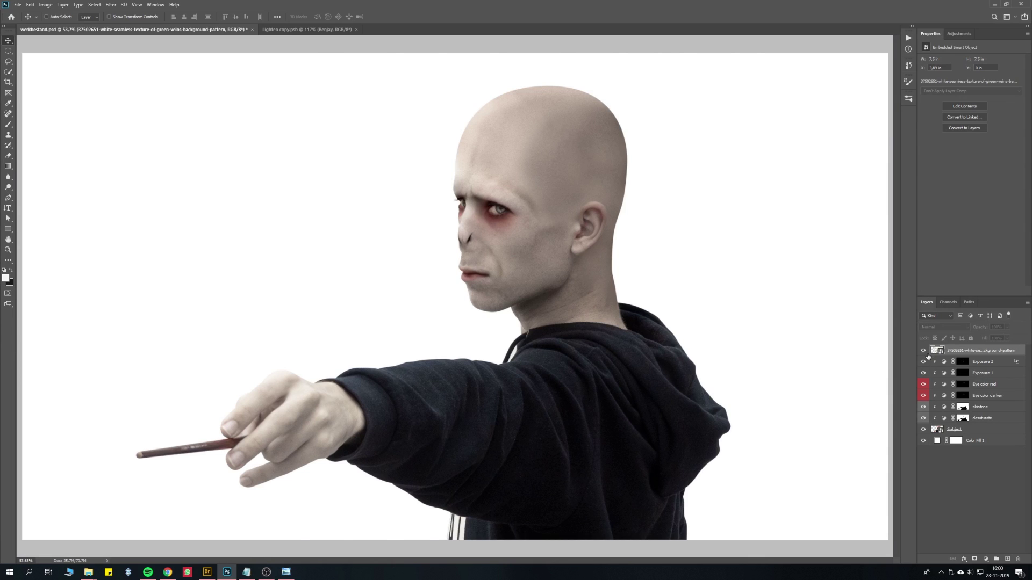
Step: Reveal the vein texture, desaturate it, set it to Multiply, and convert it to a Smart Object
{"action": "left_click", "coordinate": [924, 351]}
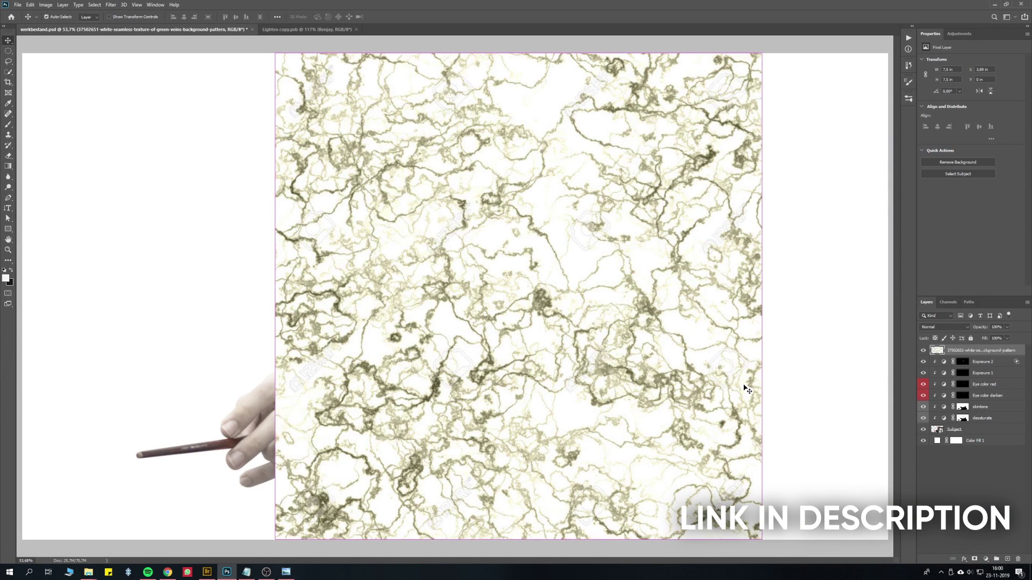
{"action": "key", "text": "ctrl+shift+u"}
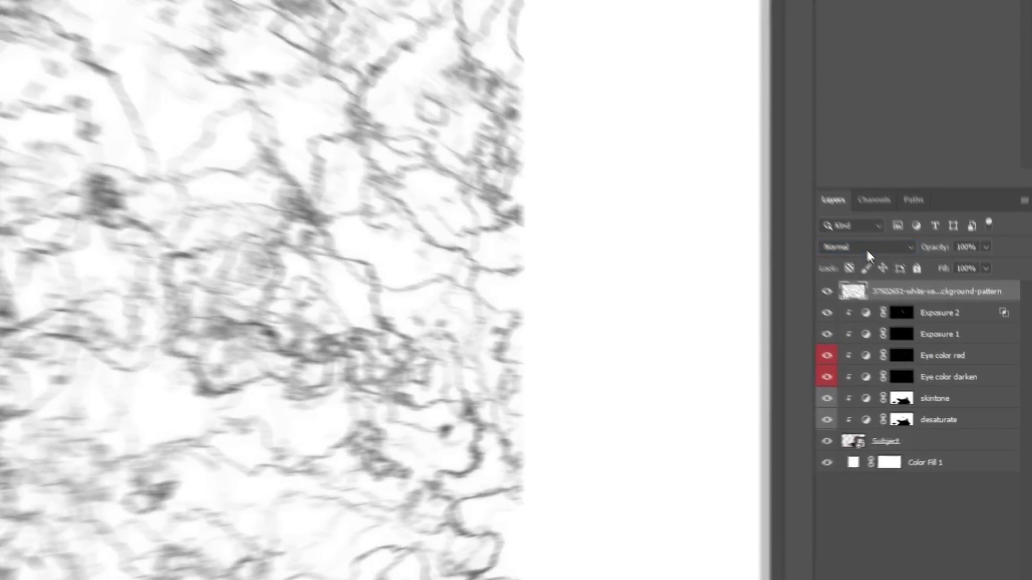
{"action": "left_click", "coordinate": [944, 327]}
{"action": "left_click", "coordinate": [958, 359]}
{"action": "right_click", "coordinate": [839, 258]}
{"action": "left_click", "coordinate": [885, 272]}
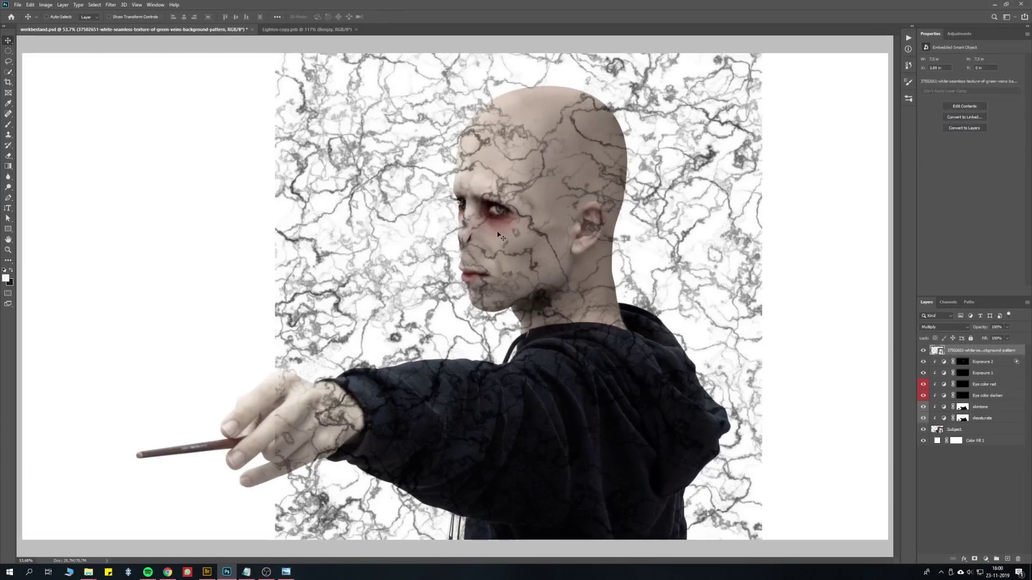
Step: Warp the vein texture to follow the head, face and jaw
{"action": "left_click_drag", "start_coordinate": [408, 178], "coordinate": [397, 161]}
{"action": "left_click_drag", "start_coordinate": [290, 280], "coordinate": [301, 409]}
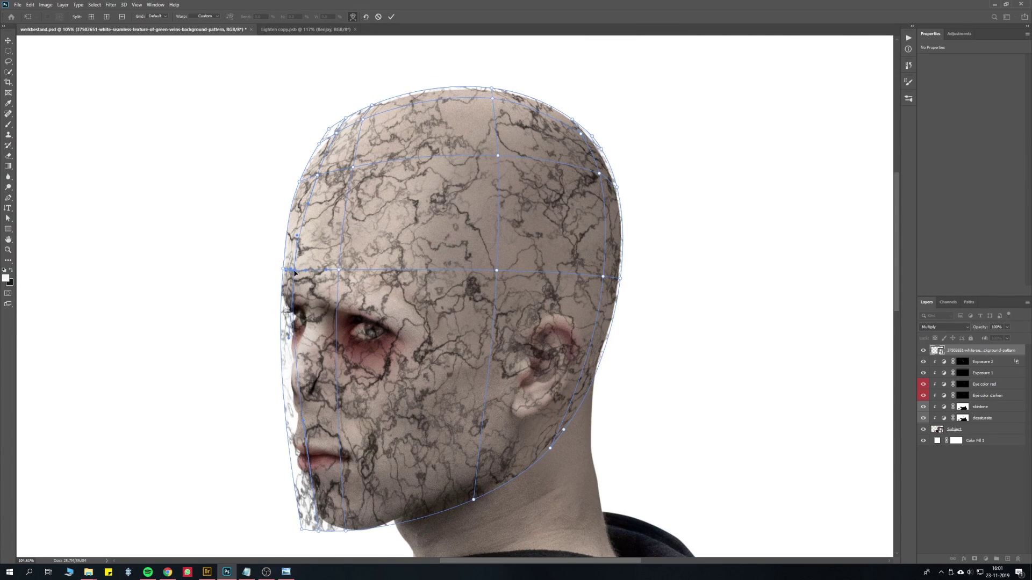
{"action": "left_click_drag", "start_coordinate": [473, 500], "coordinate": [467, 510]}
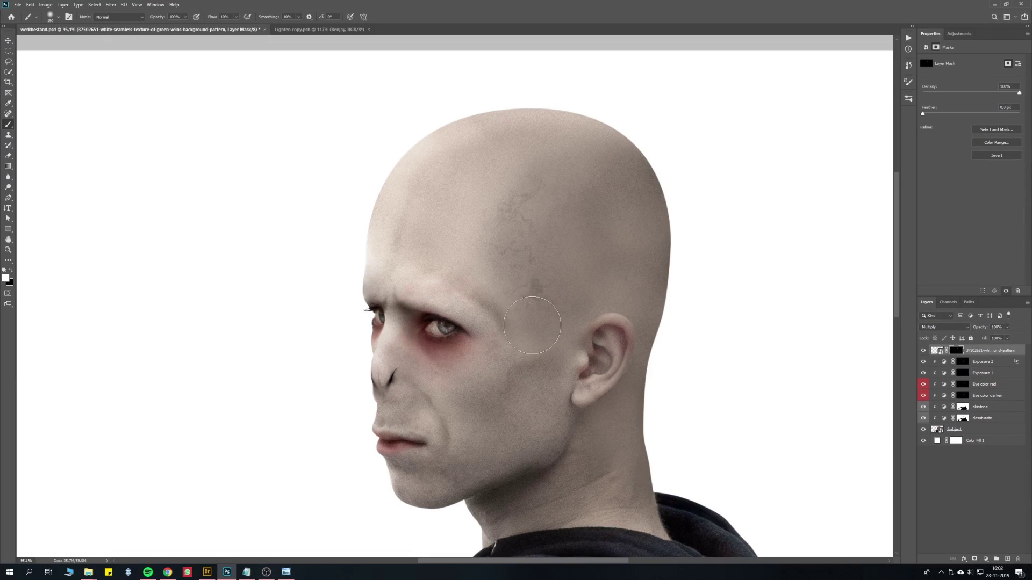
Step: Paint the mask to reveal veins in places, clip the texture copy, and set opacity to 86%
{"action": "mouse_move", "coordinate": [541, 310]}
{"action": "left_mouse_down"}
{"action": "mouse_move", "coordinate": [527, 313]}
{"action": "mouse_move", "coordinate": [532, 430]}
{"action": "left_mouse_up"}
{"action": "scroll", "coordinate": [591, 419], "scroll_direction": "up", "scroll_amount": 1}
{"action": "key", "text": "x"}
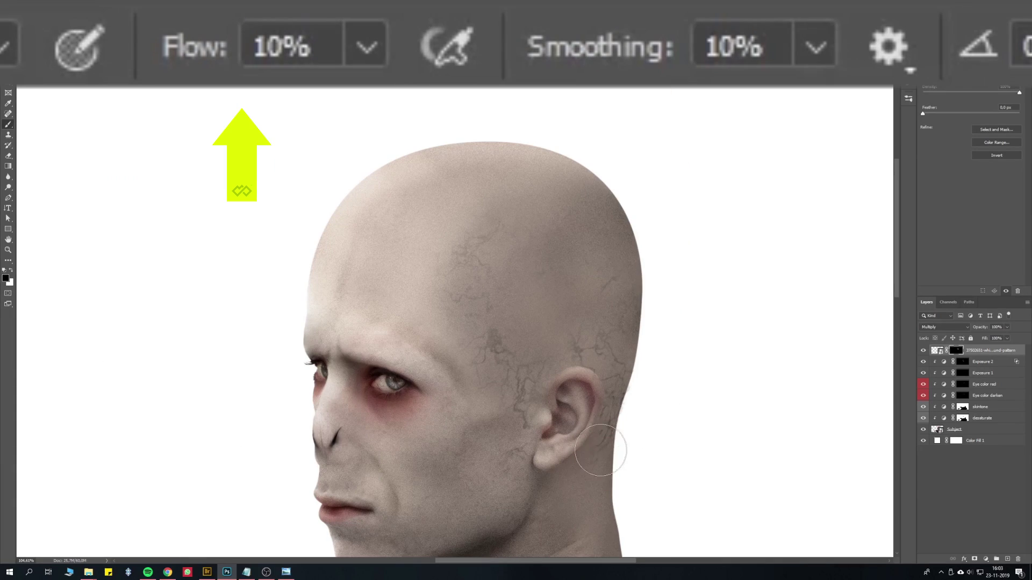
{"action": "scroll", "coordinate": [597, 321], "scroll_direction": "down", "scroll_amount": 2}
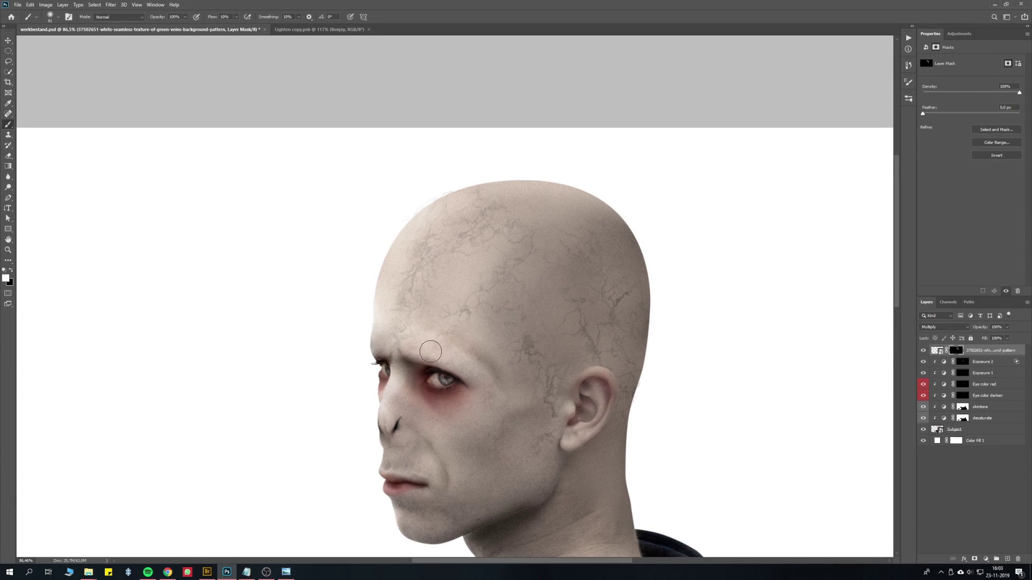
{"action": "key", "text": "ctrl+alt+g"}
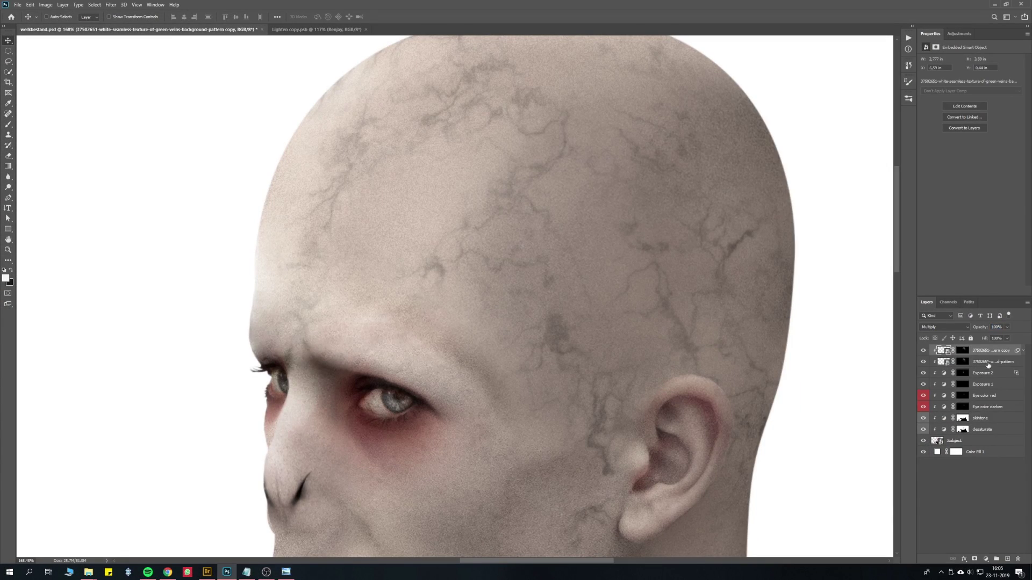
{"action": "left_click_drag", "start_coordinate": [984, 328], "coordinate": [976, 330]}
{"action": "key", "text": "ctrl+minus"}
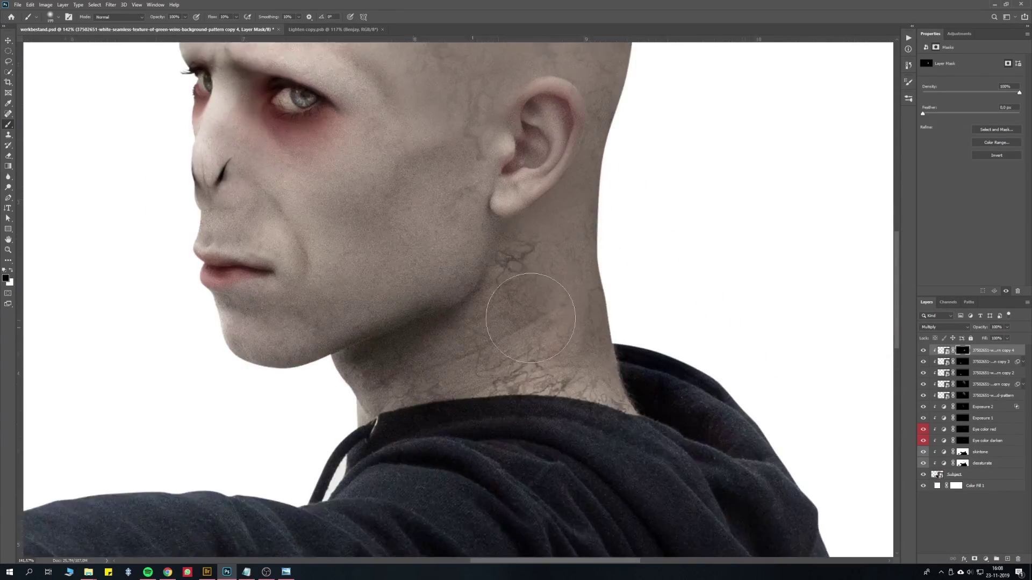
Step: Convert the selected figure layers into one smart object
{"action": "right_click", "coordinate": [969, 351]}
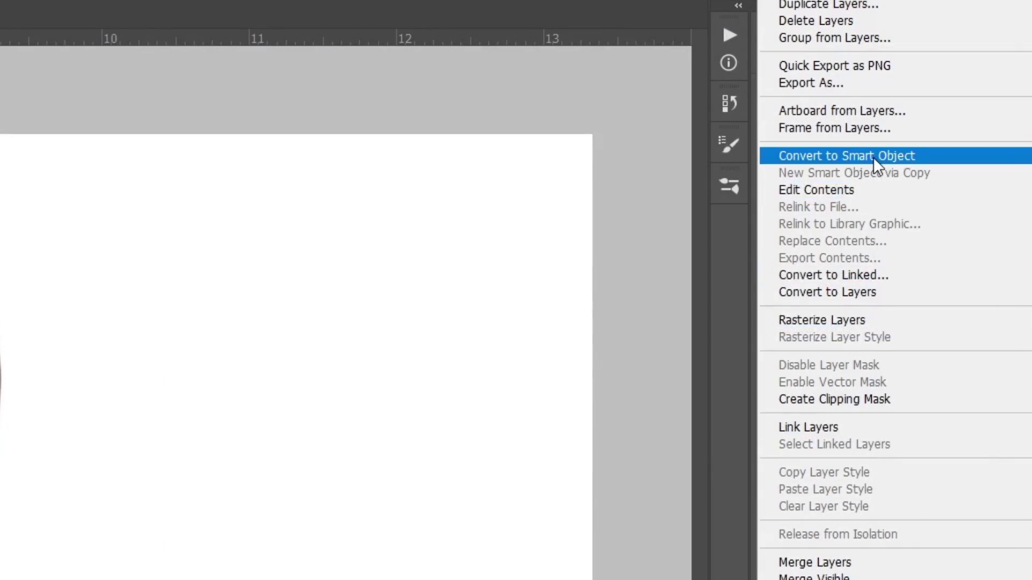
{"action": "left_click", "coordinate": [872, 157]}
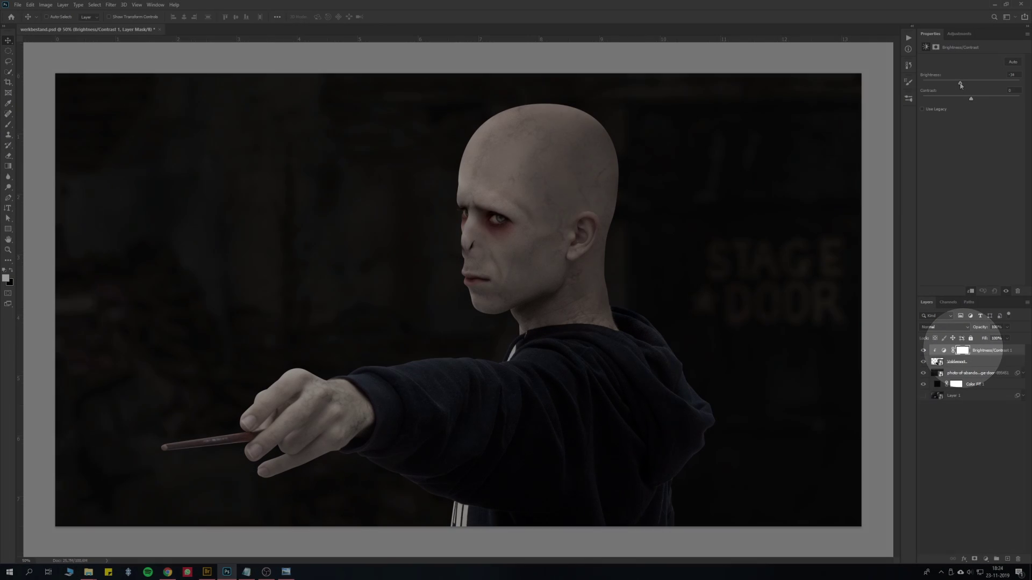
Step: Darken the figure with Brightness -37 and brighten parts of the backdrop with a masked Exposure layer
{"action": "left_click_drag", "start_coordinate": [971, 82], "coordinate": [958, 82]}
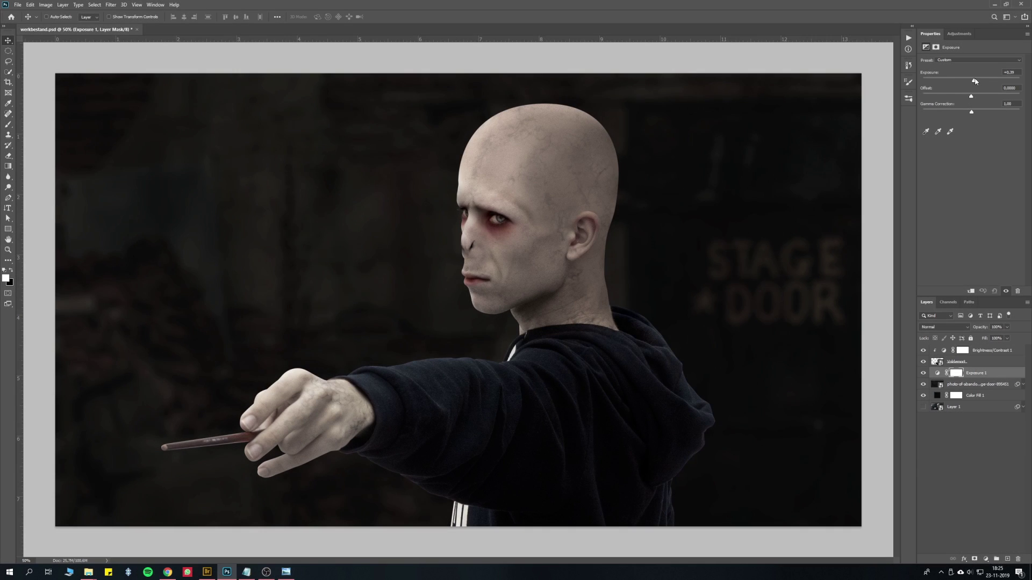
{"action": "left_click_drag", "start_coordinate": [975, 81], "coordinate": [988, 81]}
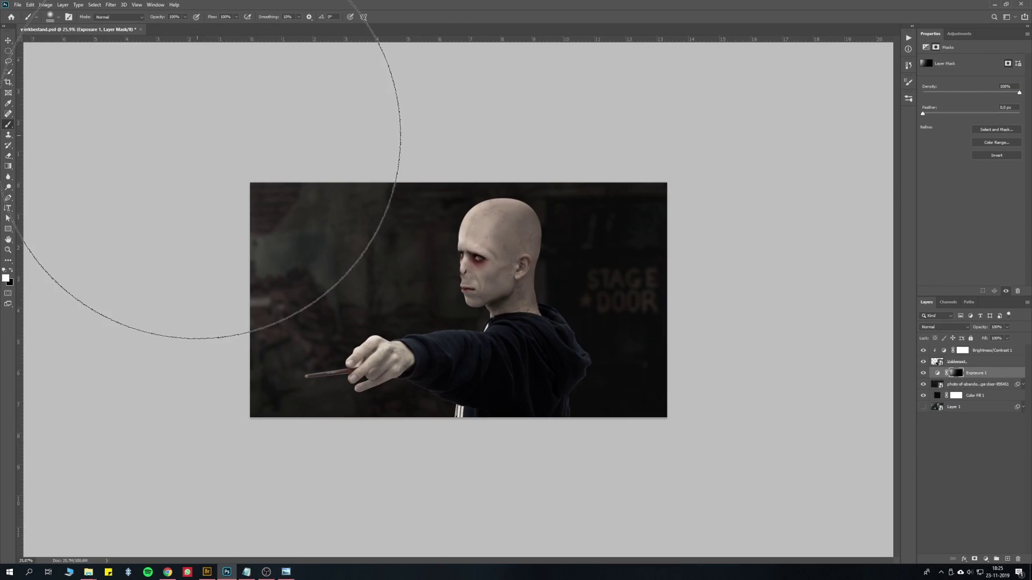
{"action": "key", "text": "bracketleft"}
{"action": "key", "text": "bracketleft"}
{"action": "key", "text": "bracketleft"}
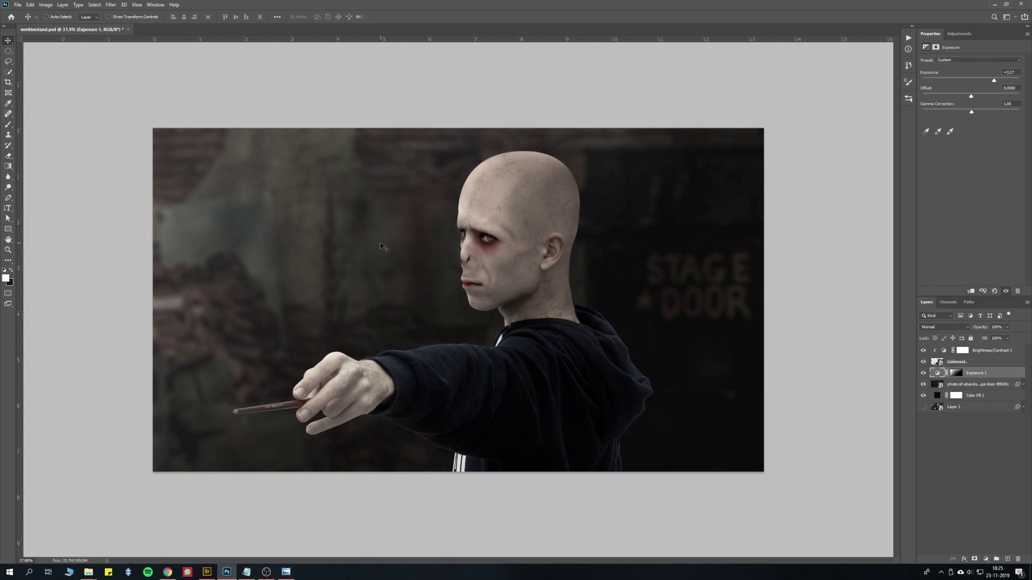
{"action": "key", "text": "ctrl+plus"}
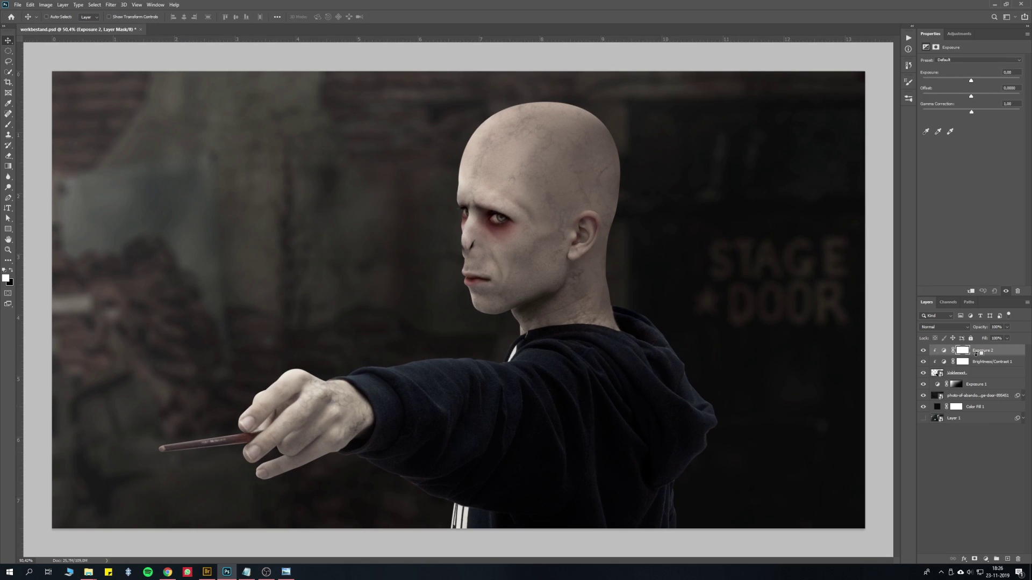
Step: Raise the clipped face Exposure layer to +1.39 to lift the highlights
{"action": "left_click_drag", "start_coordinate": [971, 81], "coordinate": [981, 82]}
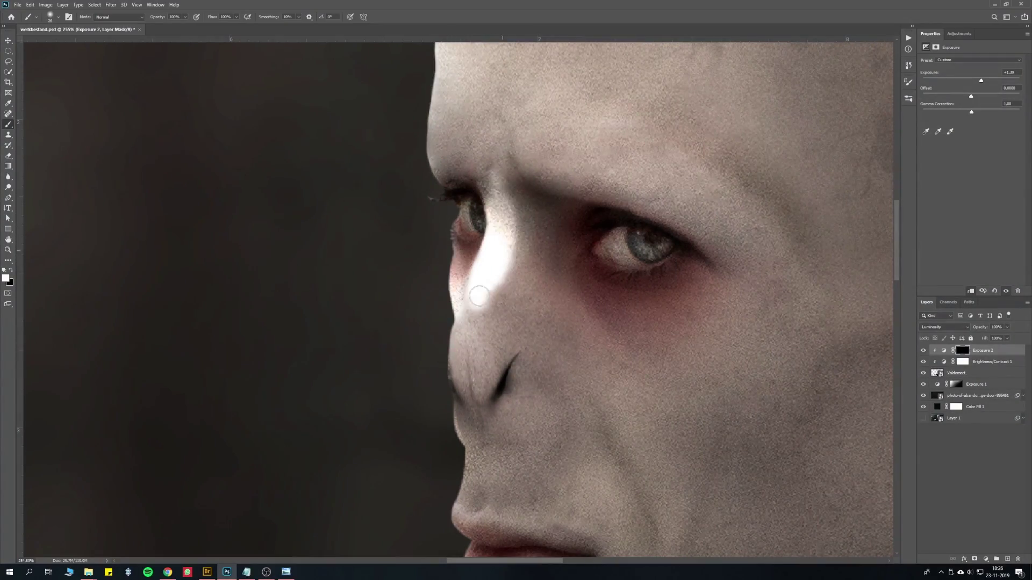
{"action": "scroll", "coordinate": [473, 322], "scroll_direction": "up", "scroll_amount": 3}
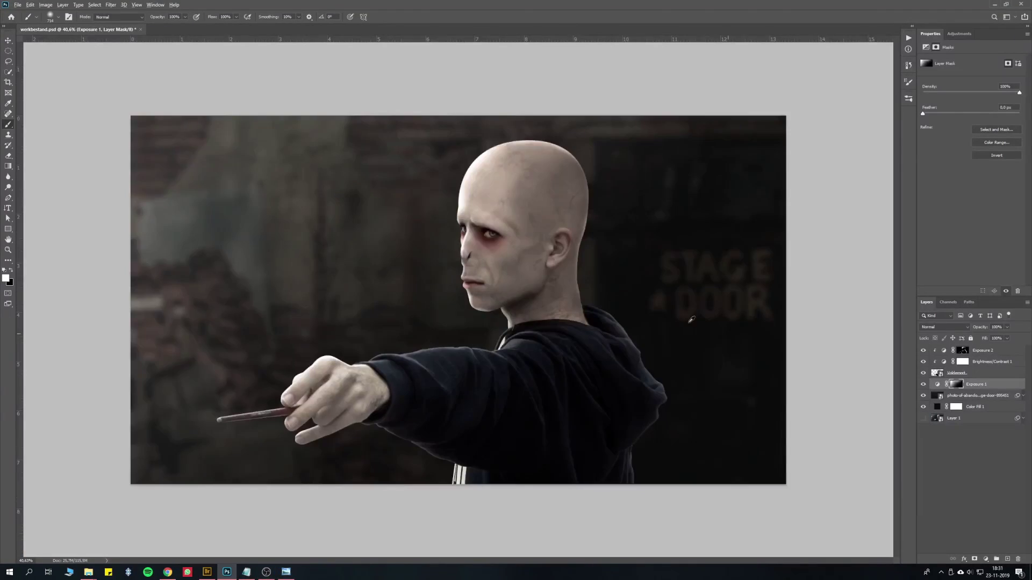
{"action": "scroll", "coordinate": [666, 292], "scroll_direction": "down", "scroll_amount": 3}
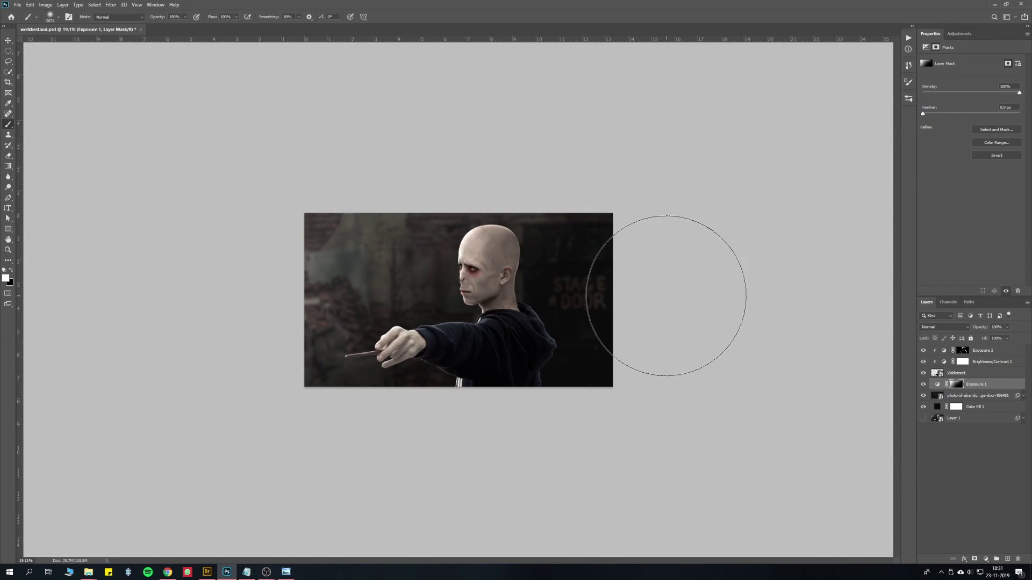
{"action": "scroll", "coordinate": [719, 216], "scroll_direction": "up", "scroll_amount": 2}
Step: Add a Solid Color fill layer and set a white brush of about 307 px to paint its haze mask
{"action": "left_click", "coordinate": [985, 559]}
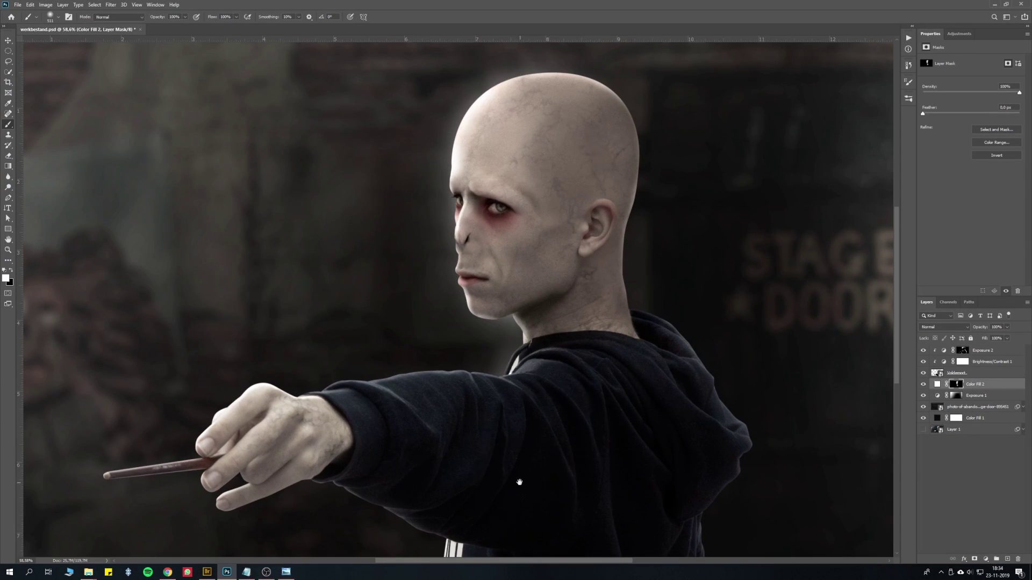
{"action": "scroll", "coordinate": [253, 393], "scroll_direction": "down", "scroll_amount": 3}
{"action": "mouse_move", "coordinate": [488, 396]}
{"action": "left_mouse_down"}
{"action": "mouse_move", "coordinate": [633, 391]}
{"action": "mouse_move", "coordinate": [646, 422]}
{"action": "left_mouse_up"}
{"action": "key", "text": "x"}
{"action": "key", "text": "x"}
{"action": "scroll", "coordinate": [553, 223], "scroll_direction": "down", "scroll_amount": 4}
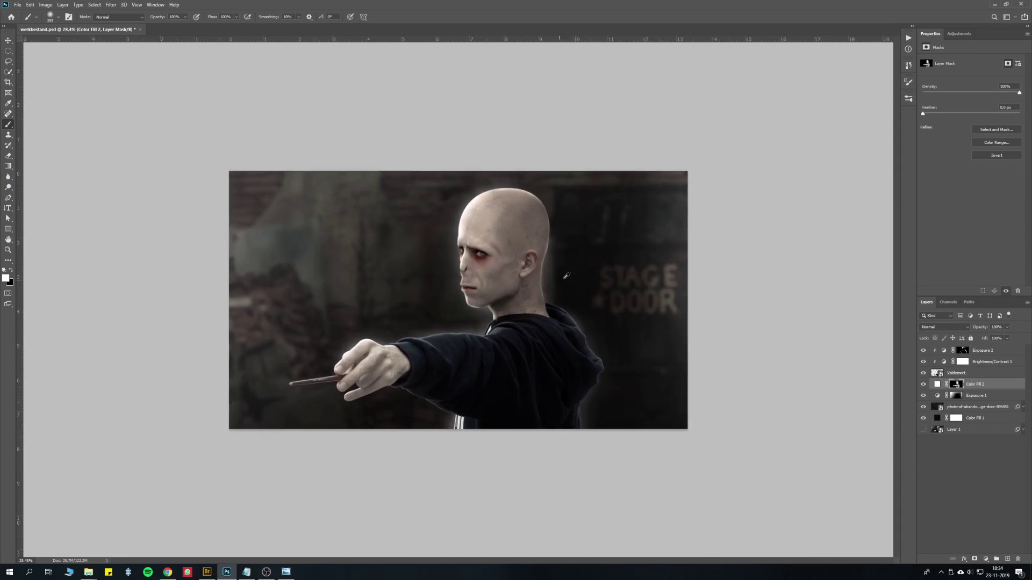
{"action": "scroll", "coordinate": [690, 308], "scroll_direction": "up", "scroll_amount": 2}
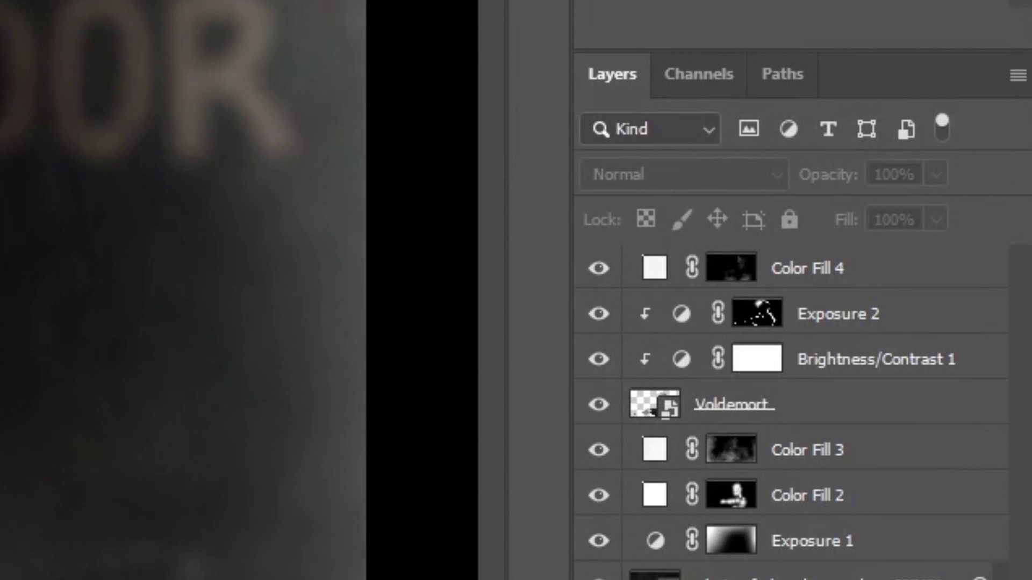
Step: Stamp all visible layers into a new merged layer and convert it to a Smart Object
{"action": "key", "text": "ctrl+shift+alt+e"}
{"action": "right_click", "coordinate": [838, 268]}
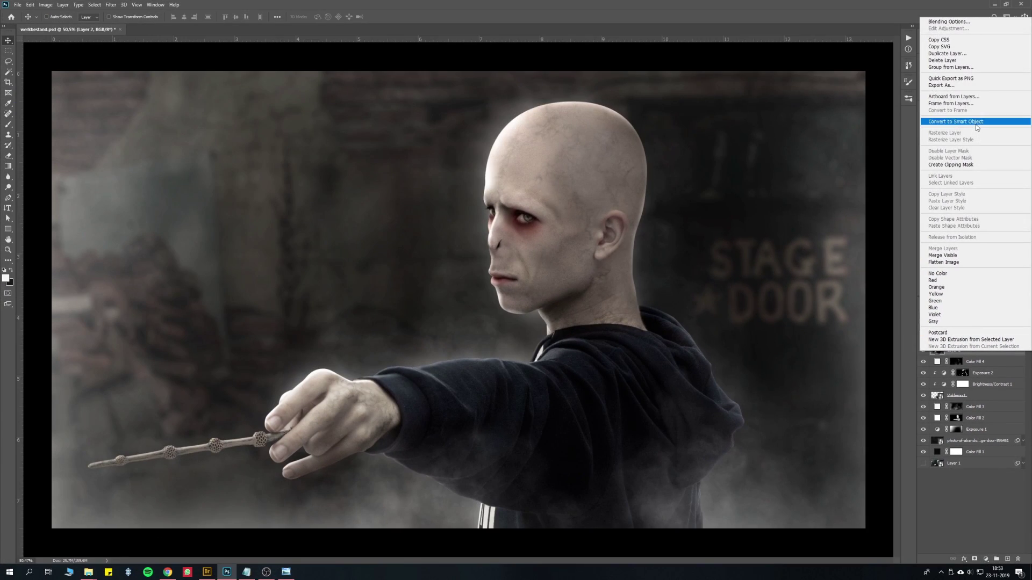
{"action": "left_click", "coordinate": [975, 124]}
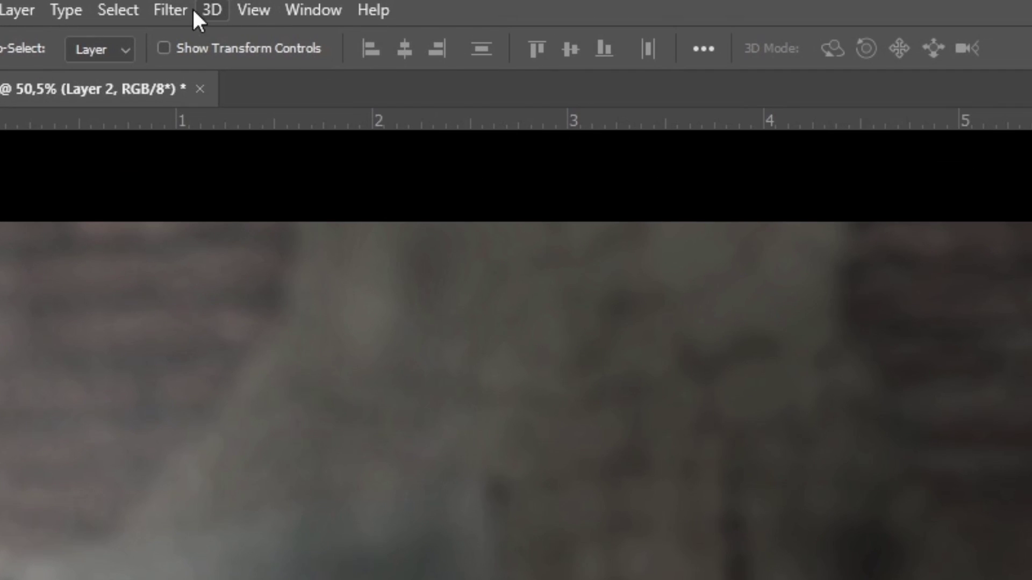
Step: Apply a 7 px Field Blur with grain amount 13.81% and size 16%
{"action": "left_click", "coordinate": [110, 4]}
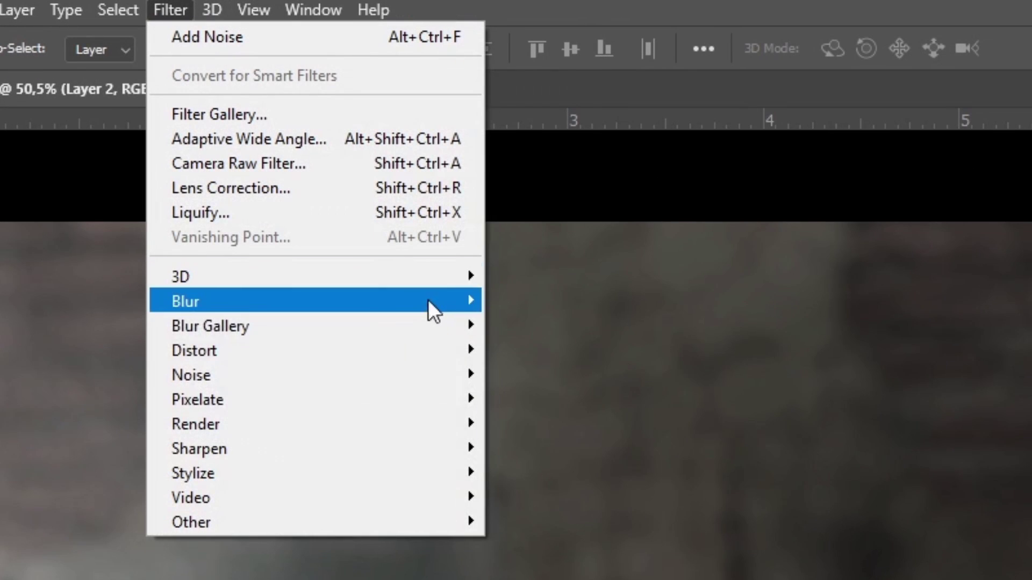
{"action": "mouse_move", "coordinate": [442, 325]}
{"action": "left_click", "coordinate": [538, 324]}
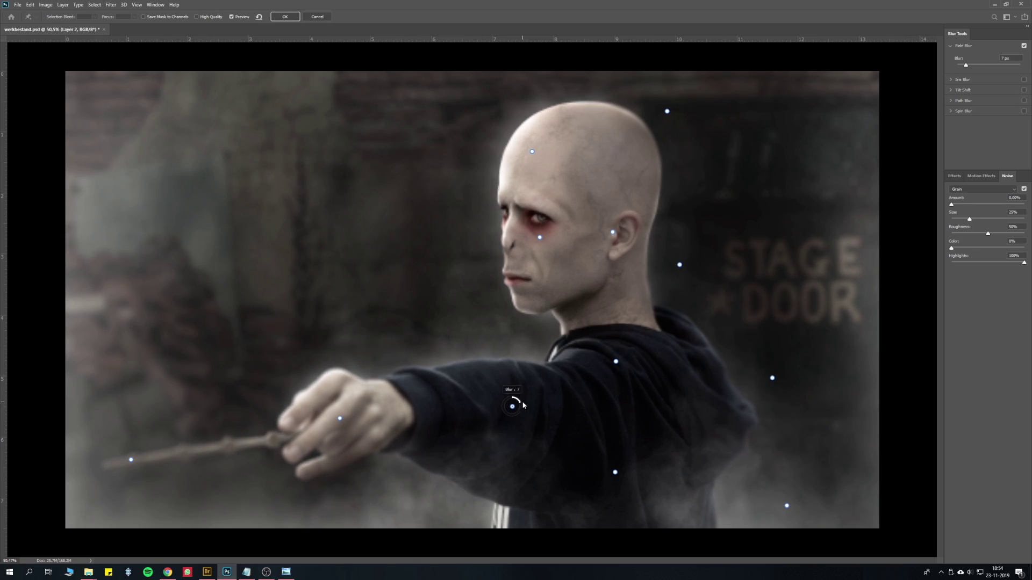
{"action": "scroll", "coordinate": [693, 225], "scroll_direction": "up", "scroll_amount": 5}
{"action": "left_click_drag", "start_coordinate": [951, 205], "coordinate": [958, 205]}
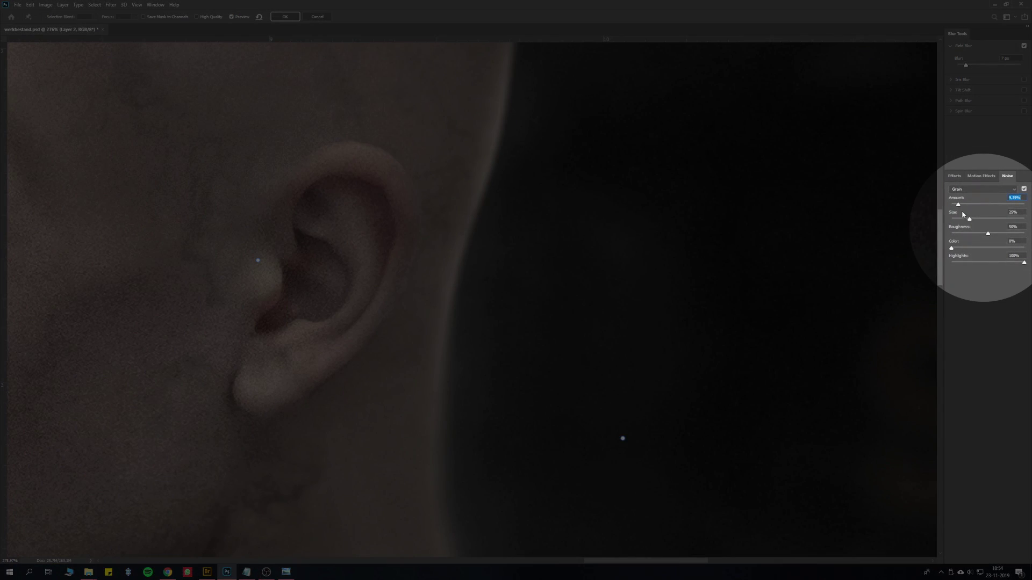
{"action": "left_click", "coordinate": [964, 218]}
{"action": "left_click", "coordinate": [961, 205]}
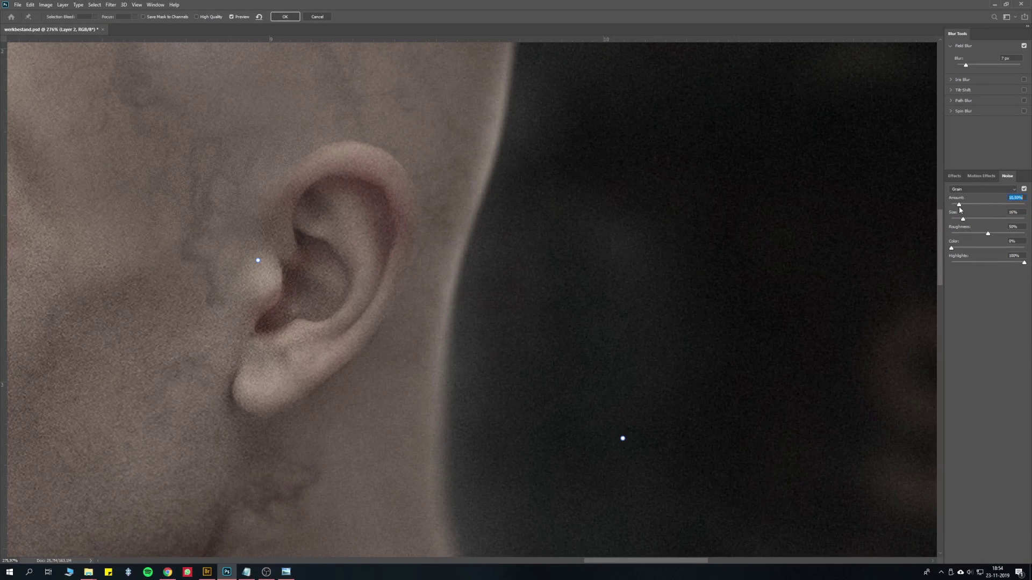
{"action": "key", "text": "ctrl+0"}
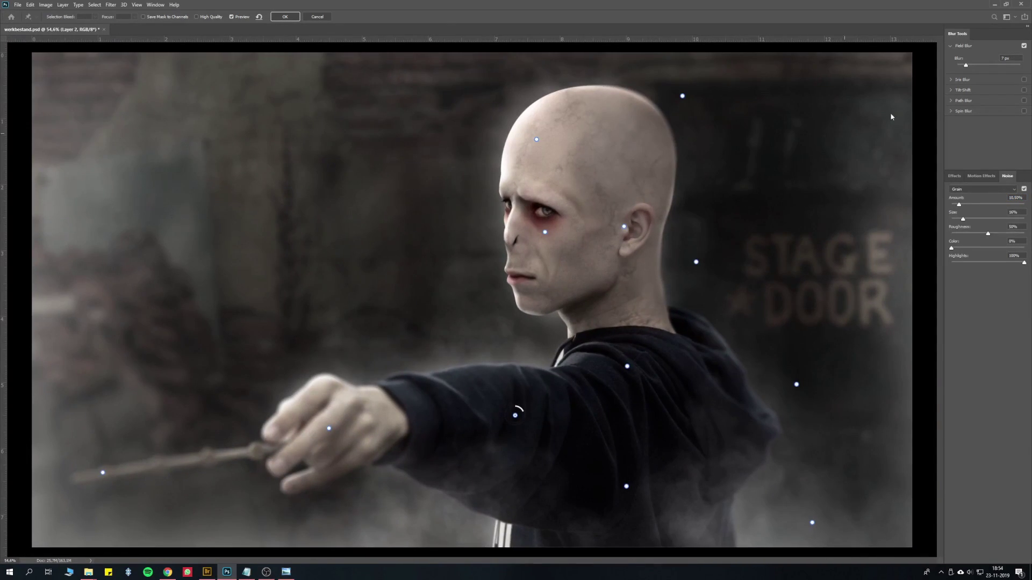
{"action": "left_click", "coordinate": [285, 16]}
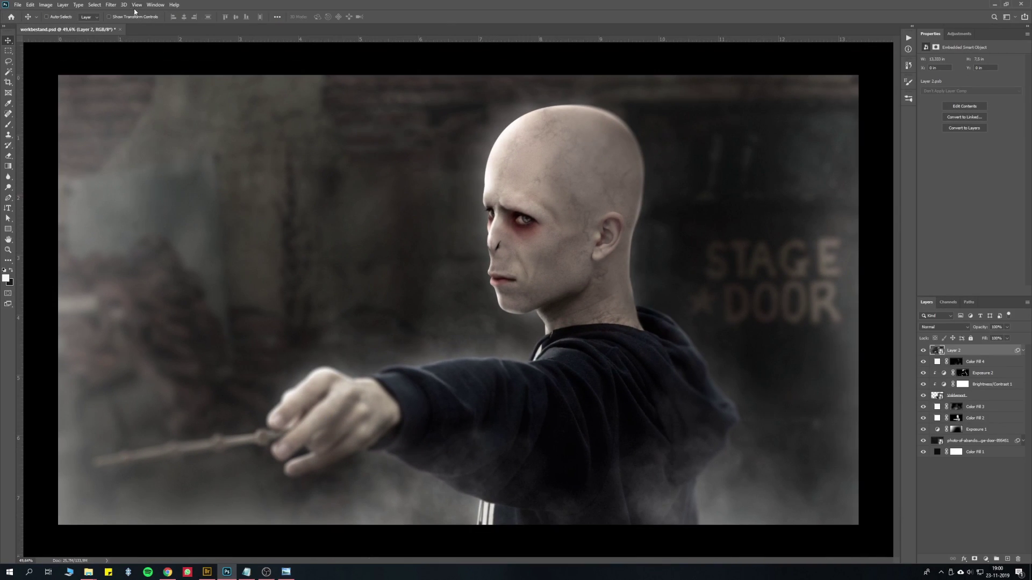
Step: Open the Camera Raw Filter on the merged layer and raise Texture to +73
{"action": "left_click", "coordinate": [111, 4]}
{"action": "left_click", "coordinate": [132, 51]}
{"action": "left_click_drag", "start_coordinate": [967, 280], "coordinate": [1004, 286]}
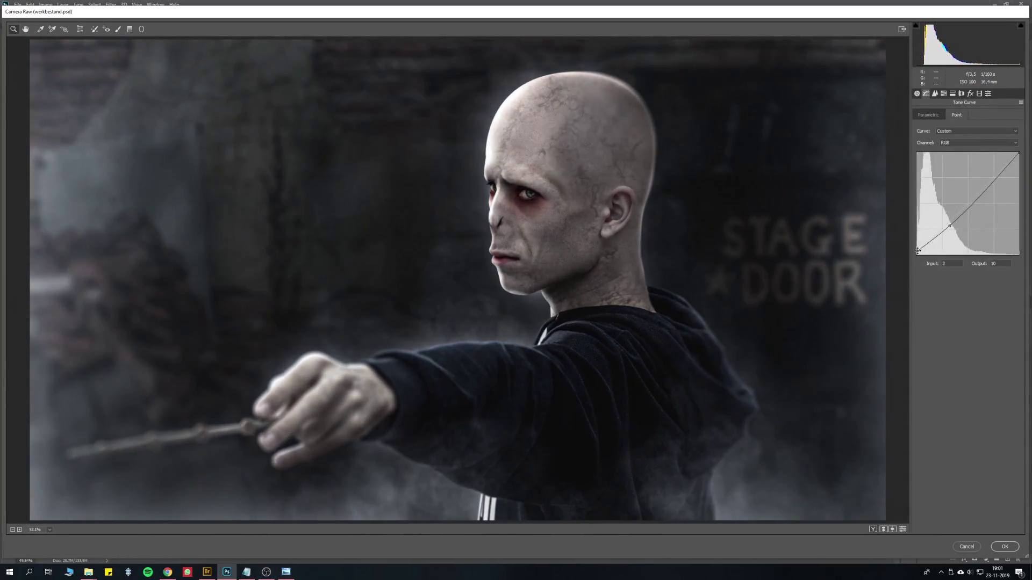